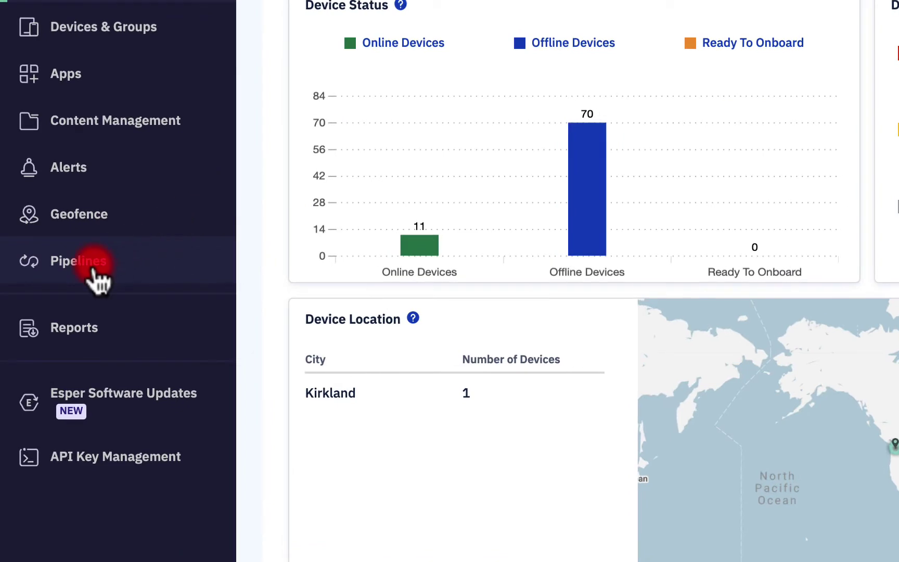
Step: Create a new pipeline from the Pipelines page, opening it for editing with one default stage
click(94, 270)
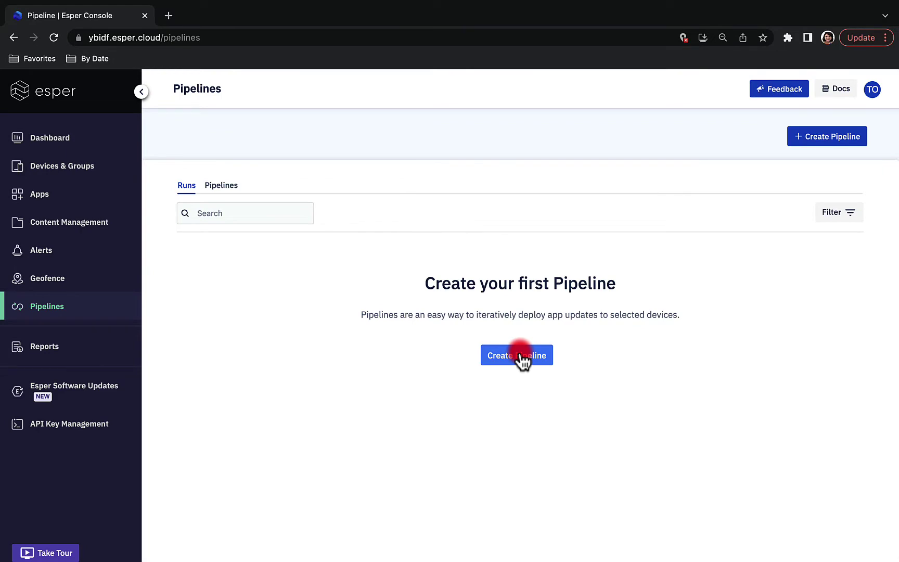
click(521, 357)
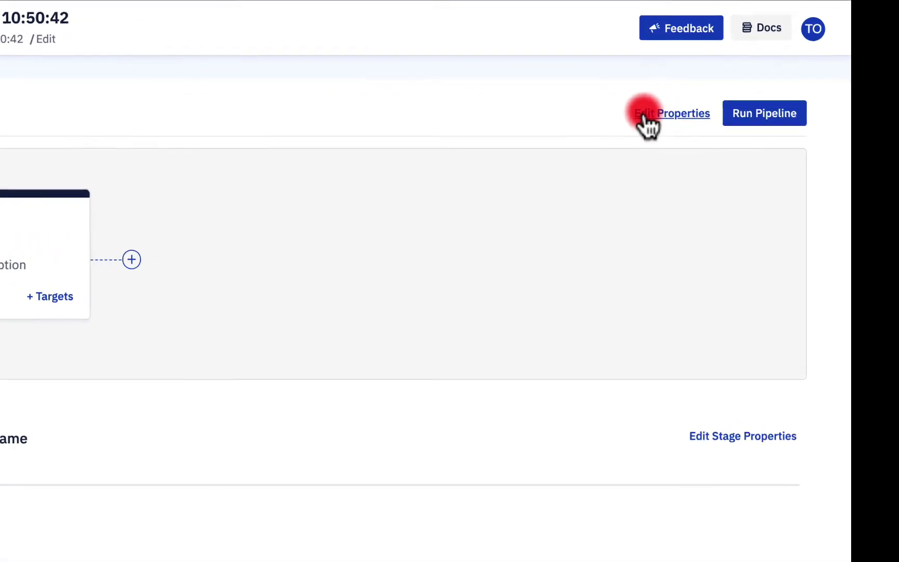
Step: Replace the default pipeline name with 'West Coast Release' and save the properties
click(752, 148)
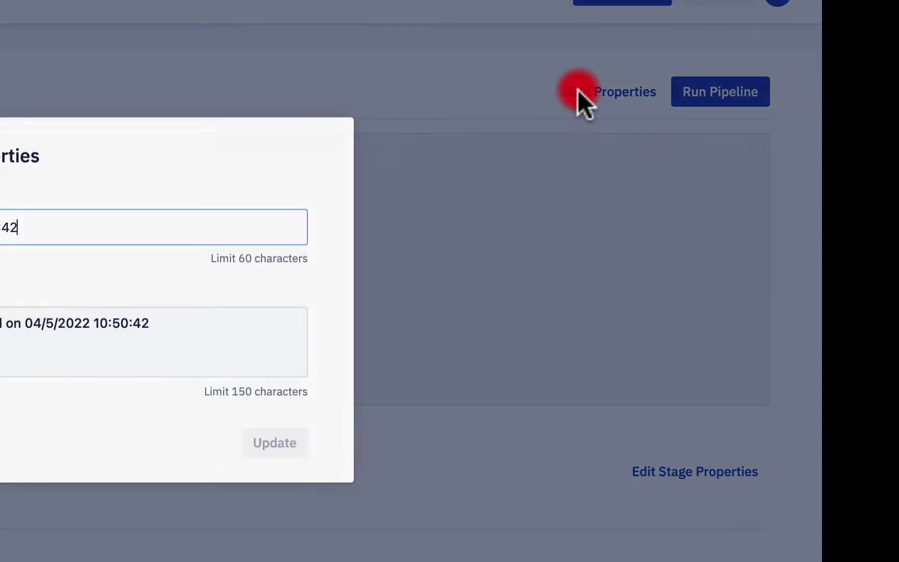
drag(42, 225, 0, 226)
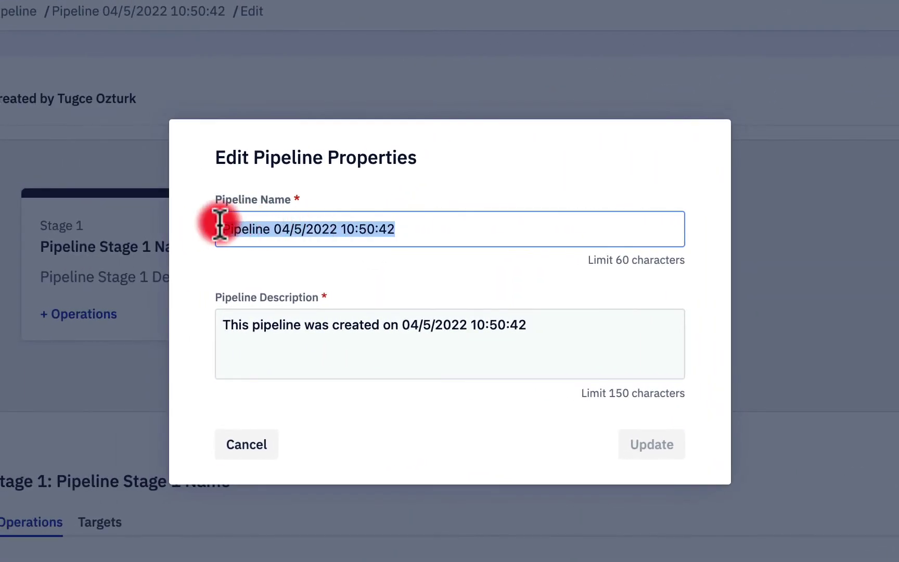
text(West Coast)
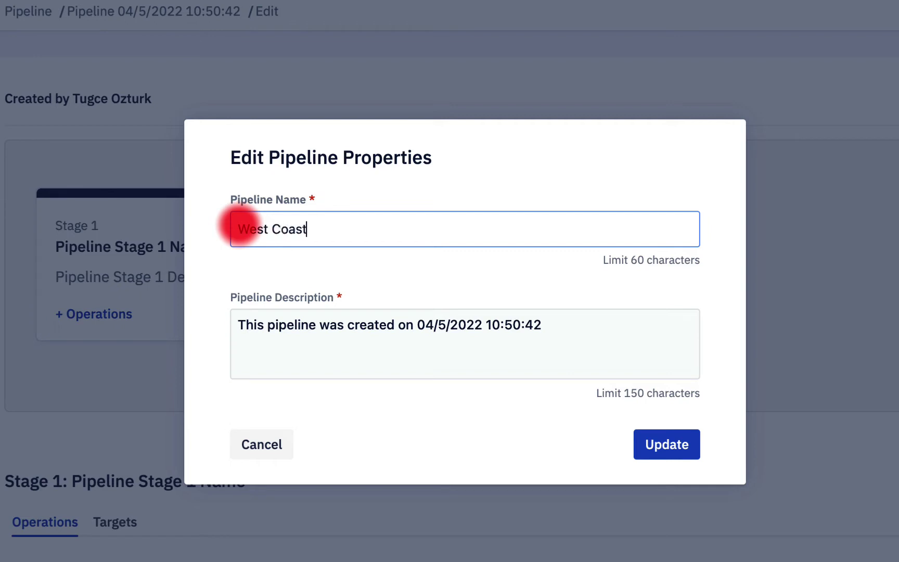
text( Release)
click(668, 448)
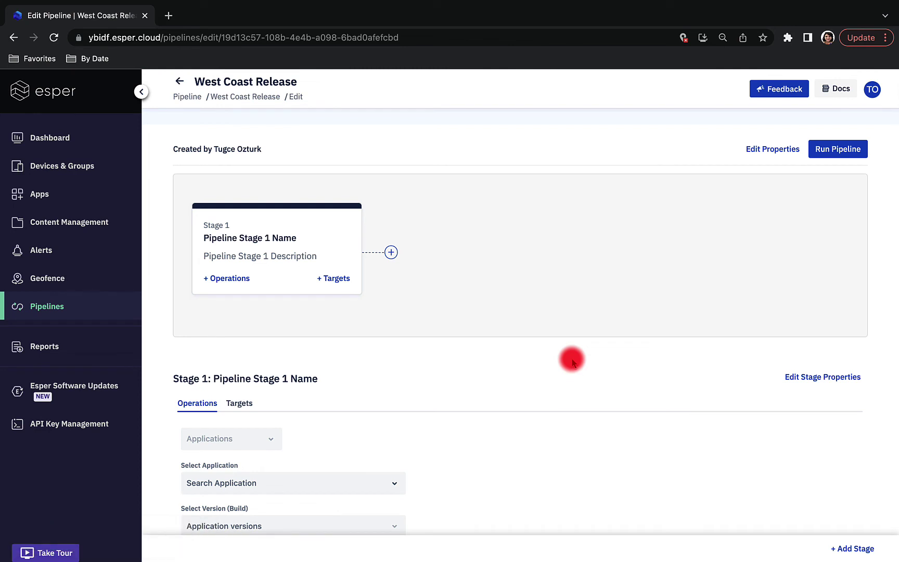
Step: Rename Stage 1 to 'Test Lab' with description 'App rollout to dev devices'
click(826, 378)
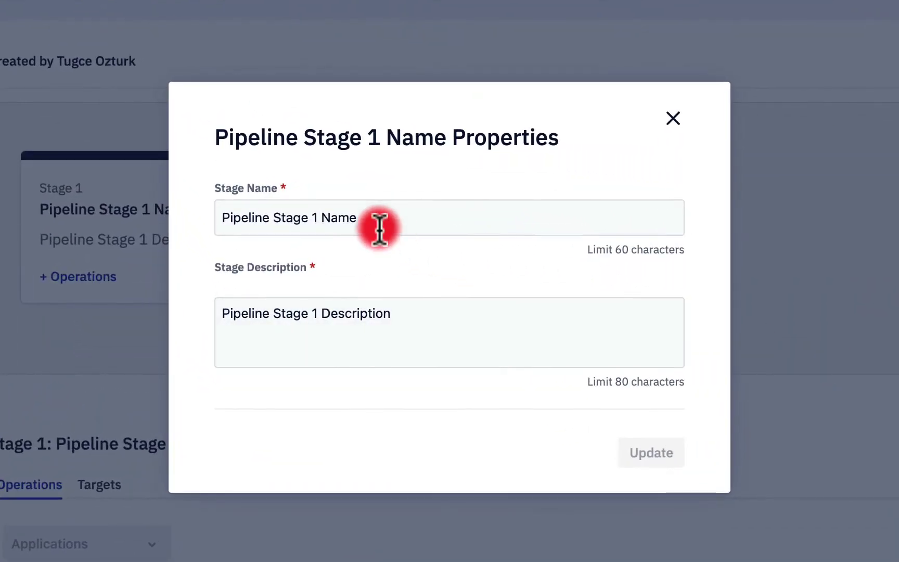
click(407, 247)
triple_click(208, 215)
text(Te)
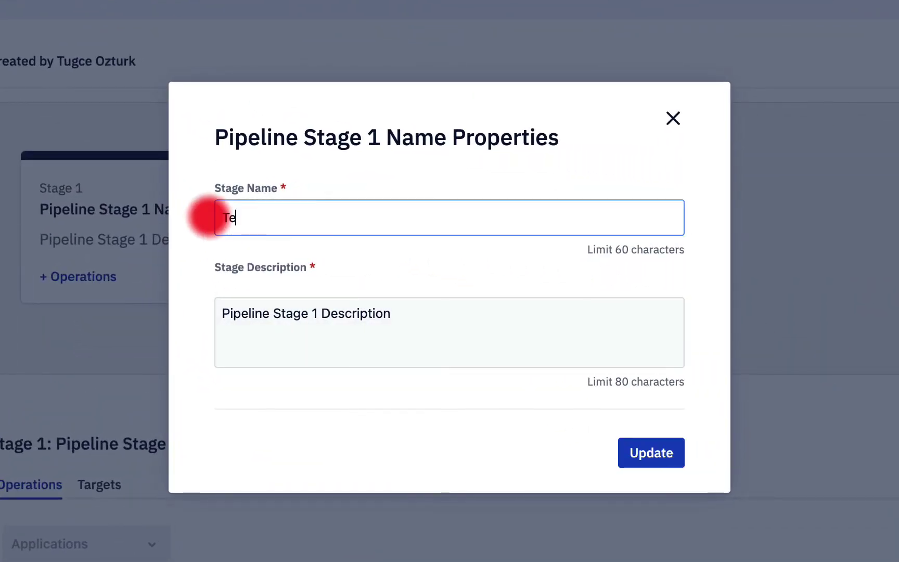
text(st Lab)
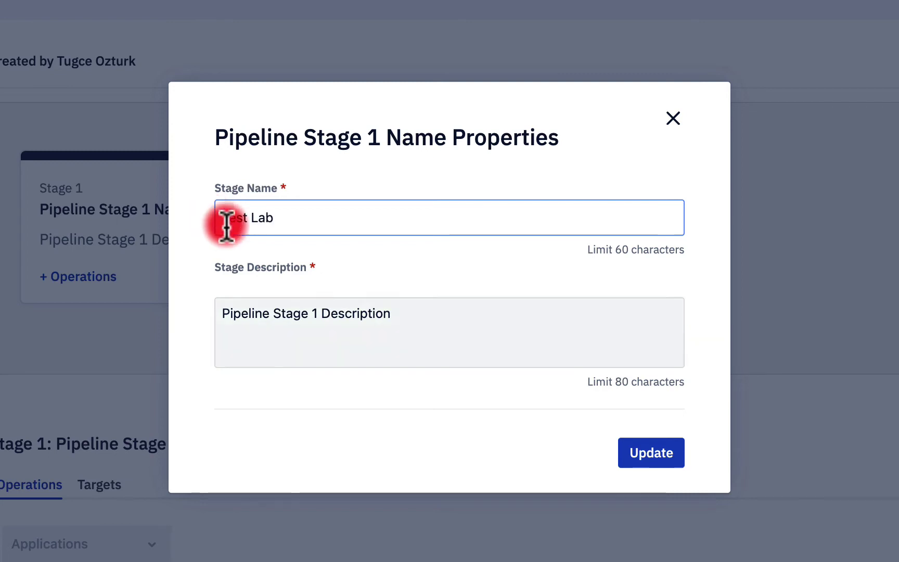
drag(415, 317, 210, 309)
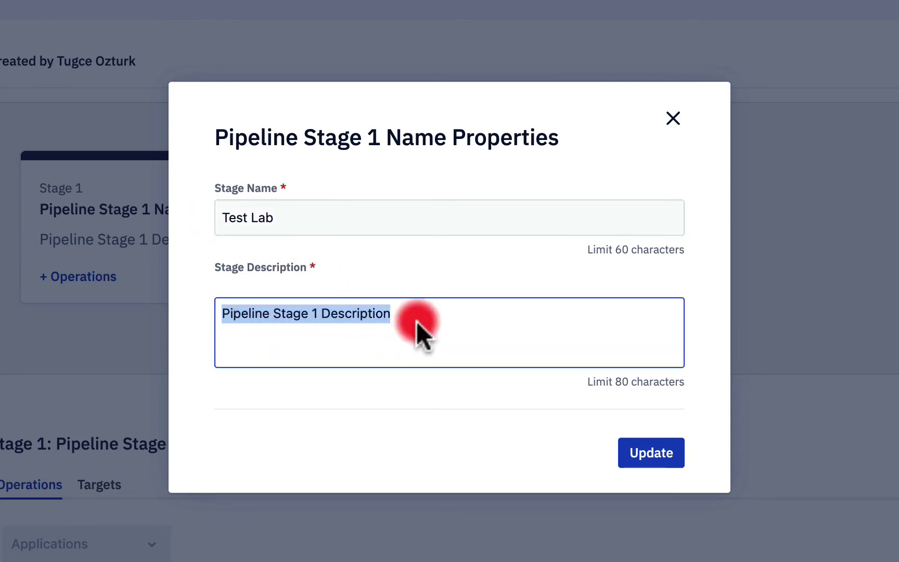
text(App rollout to)
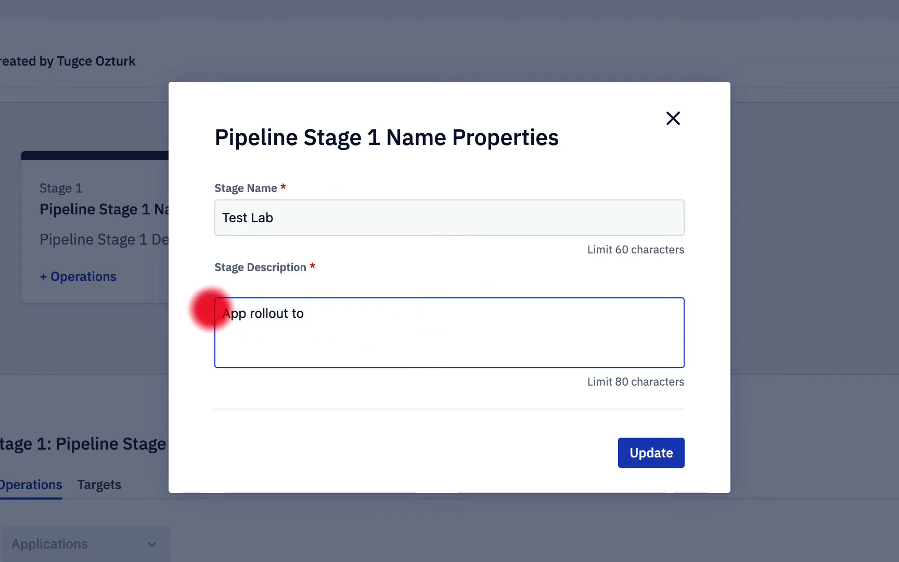
text( dev devices)
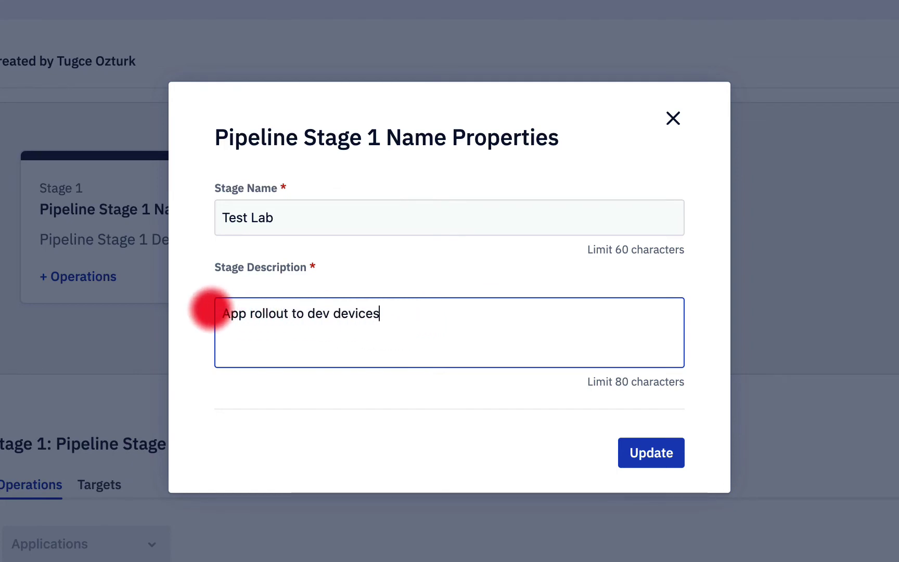
click(657, 455)
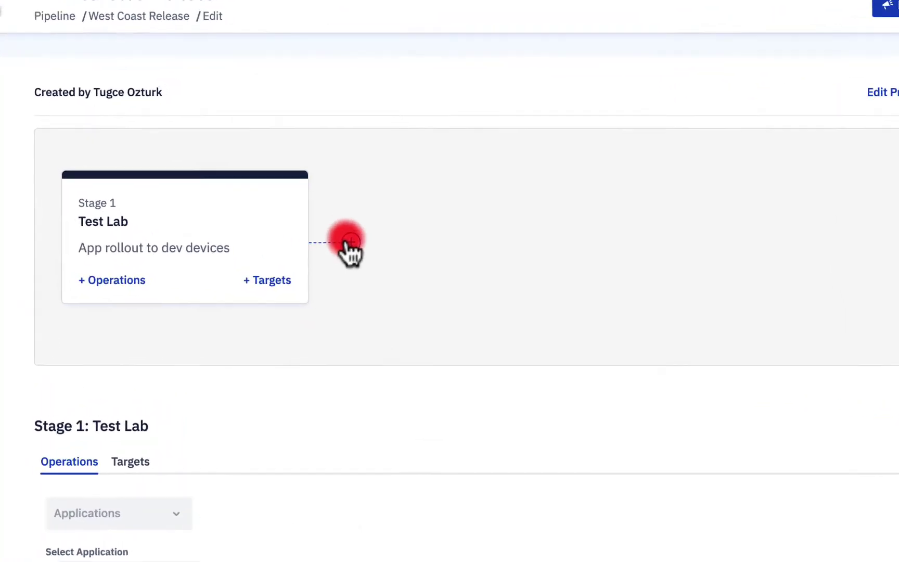
Step: Add a second stage 'Staging' described as 'App rollout to QA devices and Store 207'
click(348, 261)
drag(347, 229, 201, 217)
text(Staging)
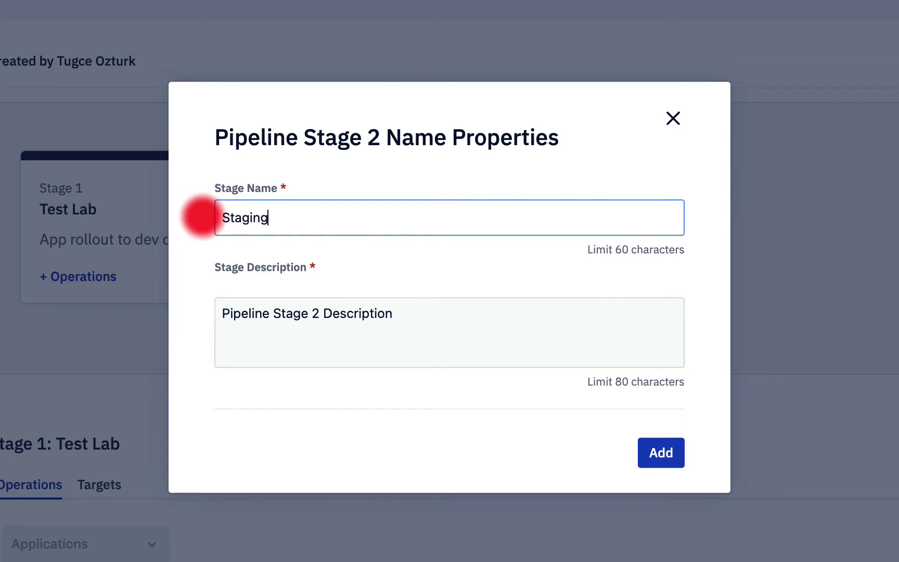
triple_click(260, 326)
text(App rollout to )
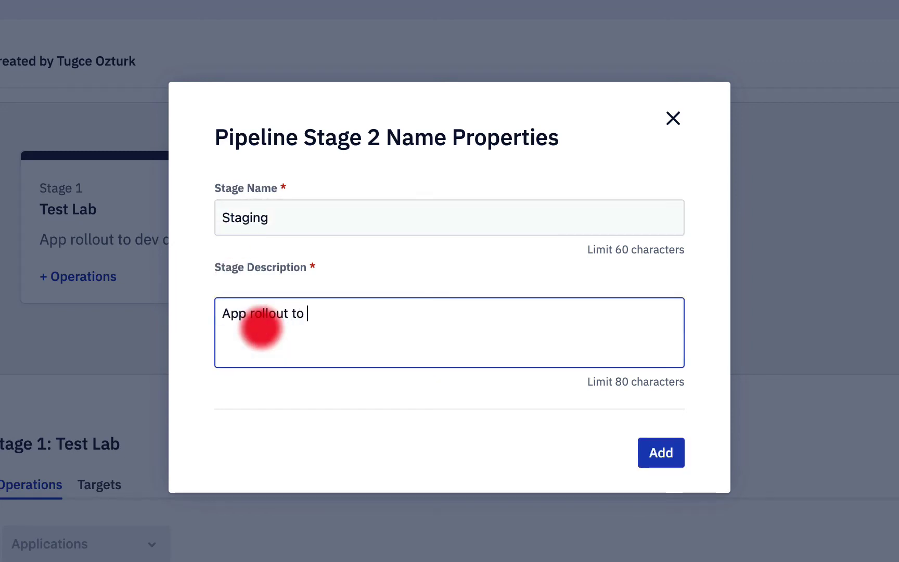
text(QA devices and)
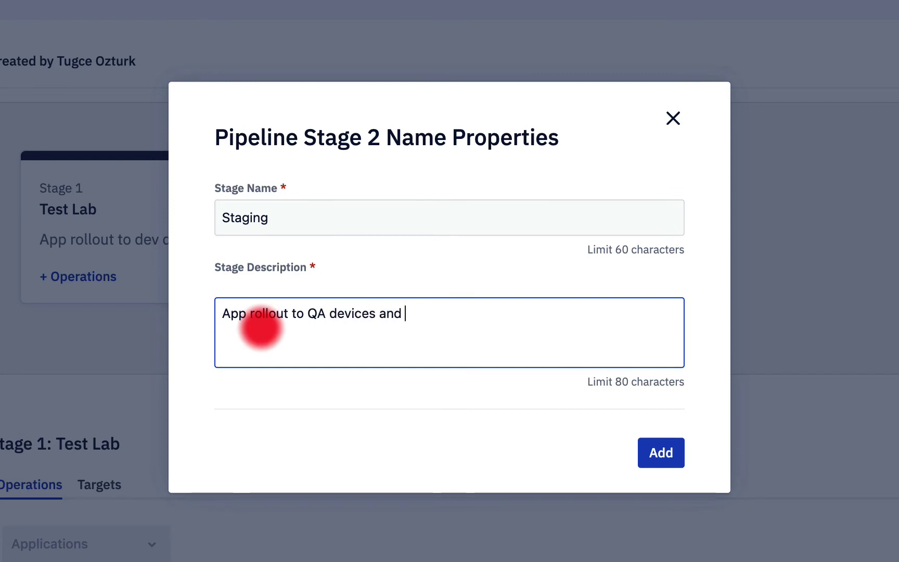
text( Store 207)
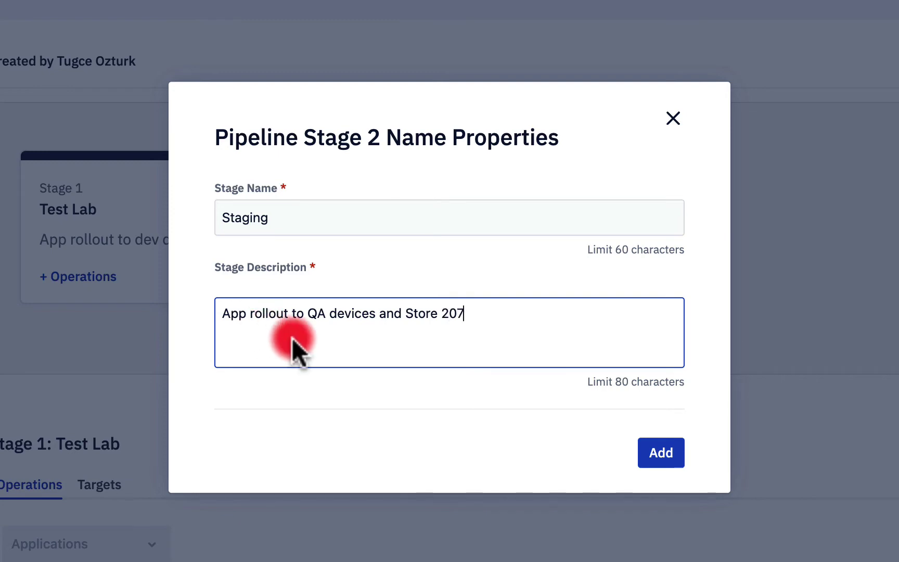
click(657, 456)
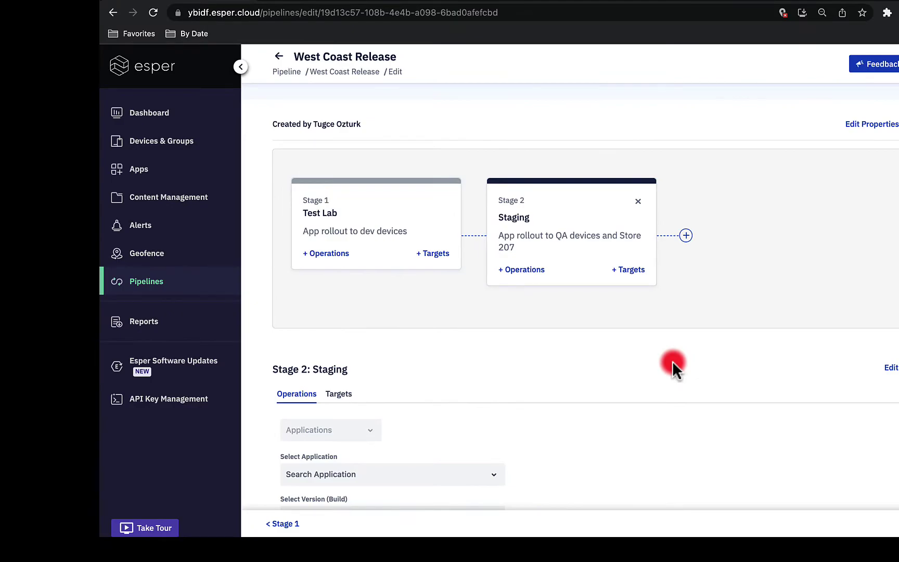
Step: Add a third stage 'Production' described as 'App rollout to all West Coast production devices'
click(686, 235)
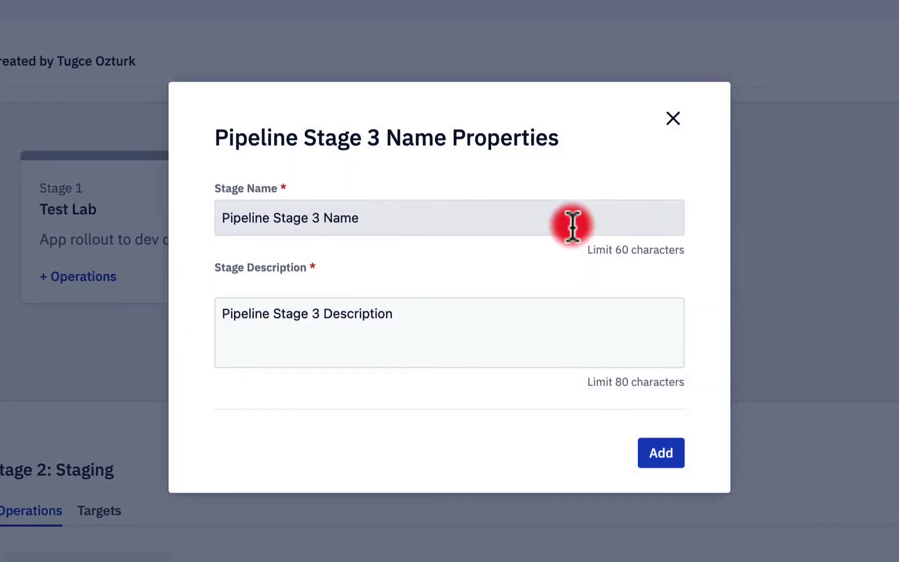
click(549, 221)
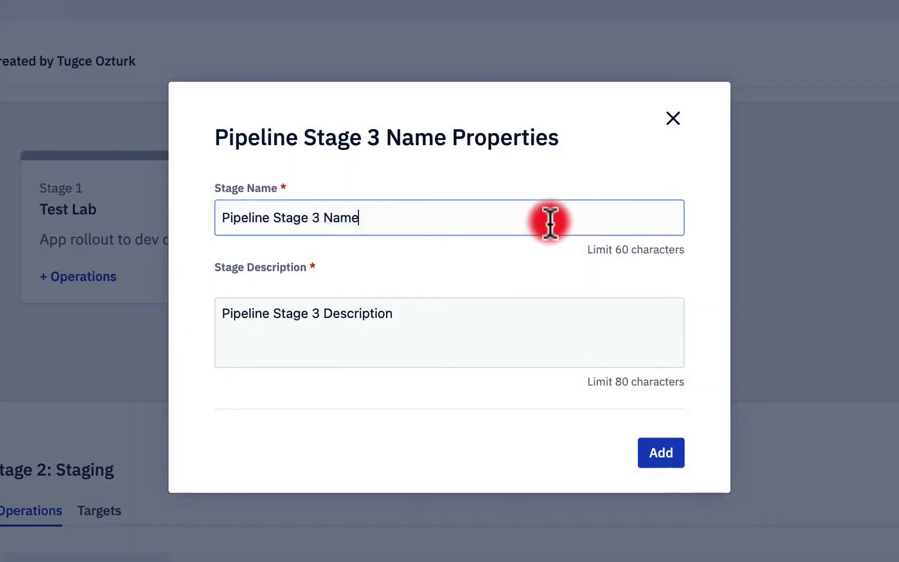
key(ctrl+a)
text(Produc)
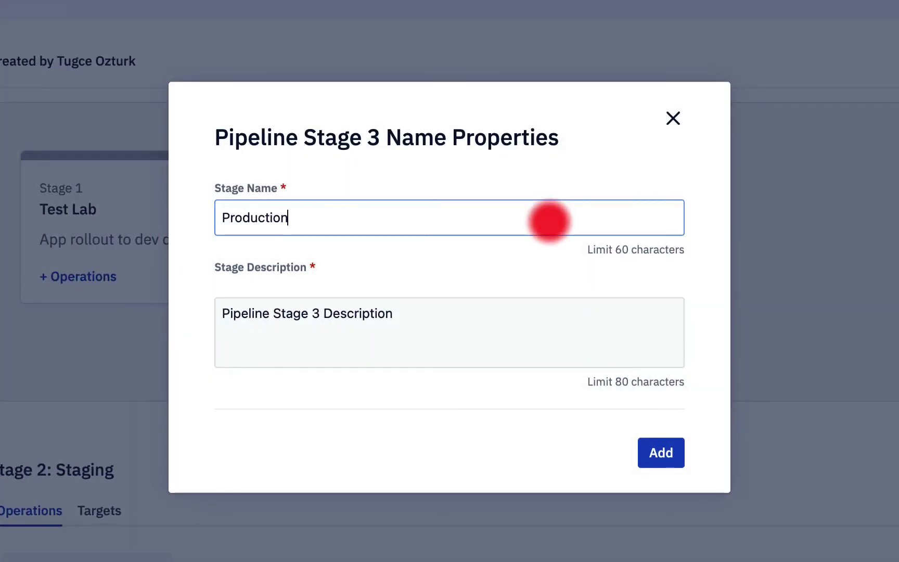
click(513, 316)
key(ctrl+a)
text(App rollout t)
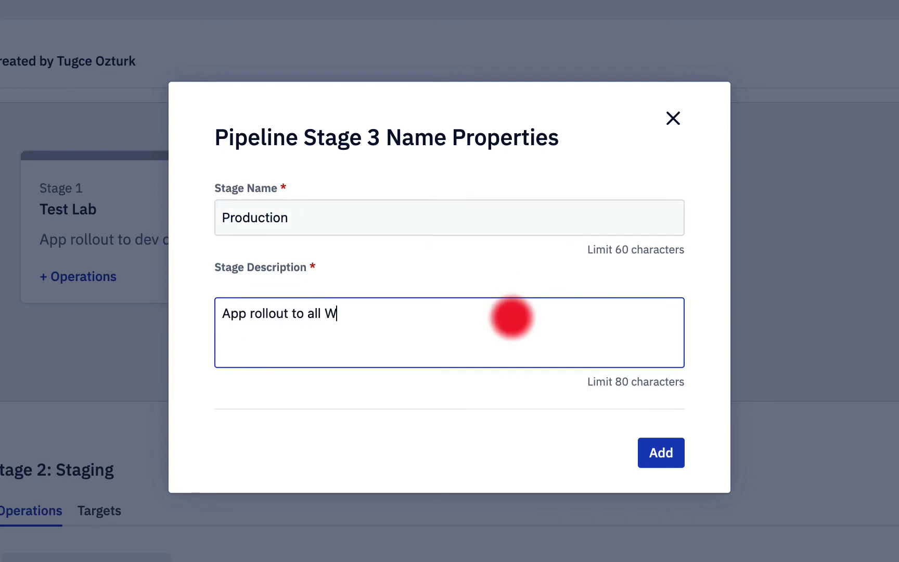
text(o all West Coast production devices)
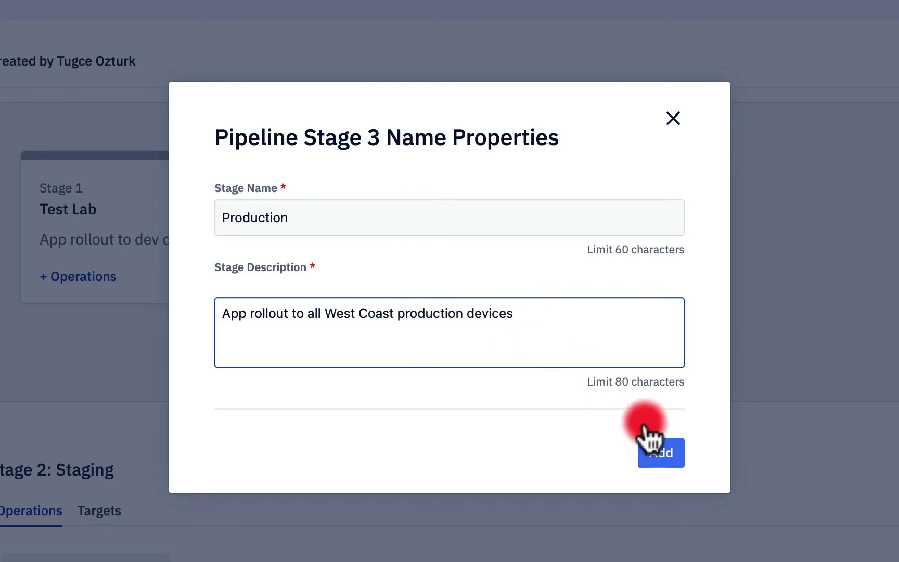
click(657, 449)
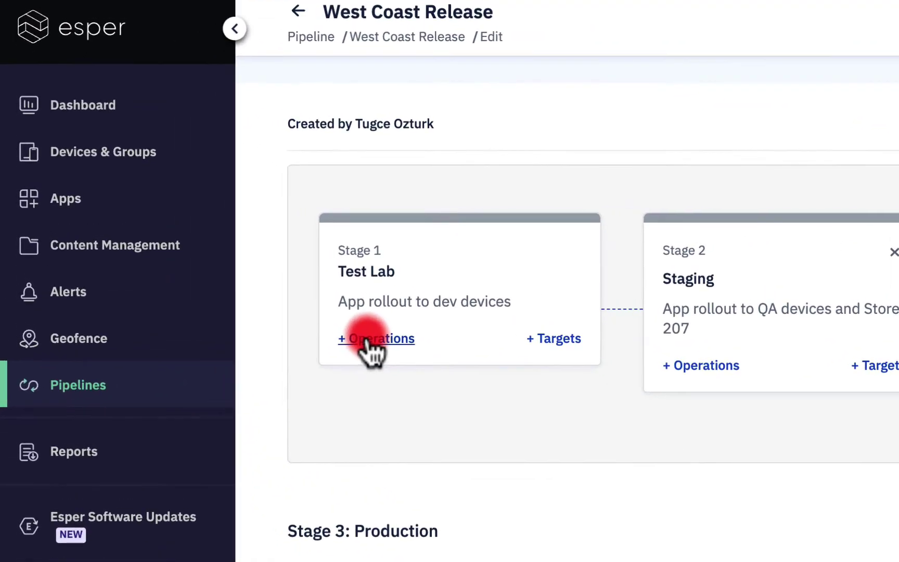
Step: Add coffee.guru version 2.1.13(42) to the Test Lab stage's app installs
click(367, 340)
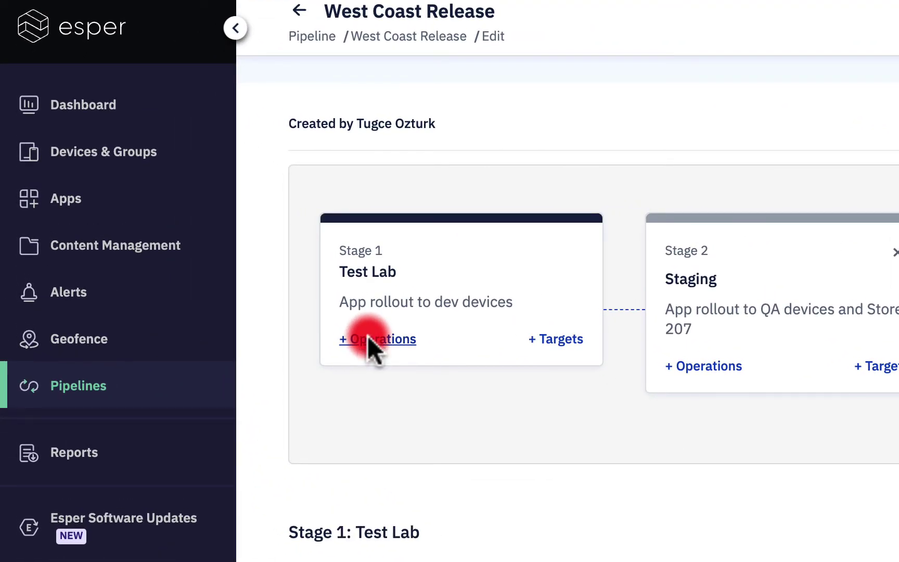
scroll(445, 542, down, 4)
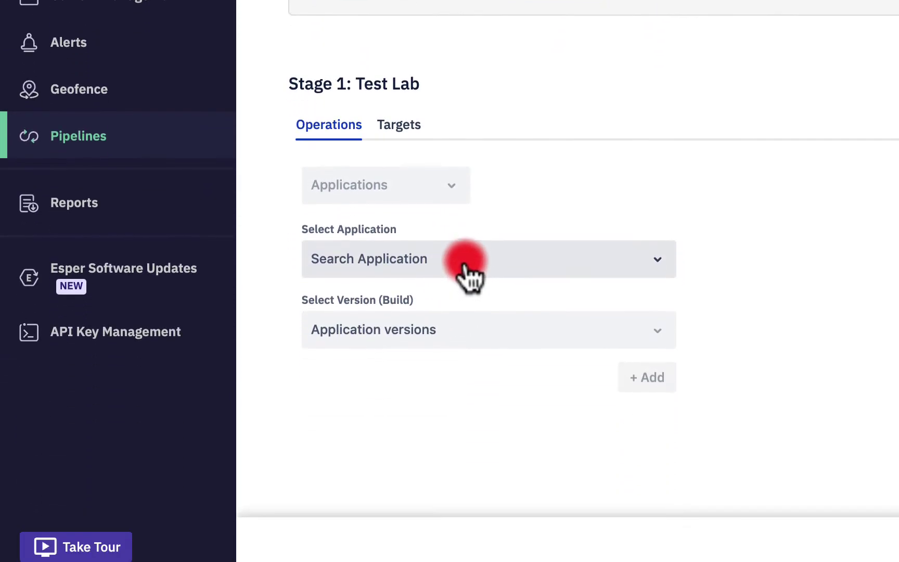
click(466, 369)
click(444, 354)
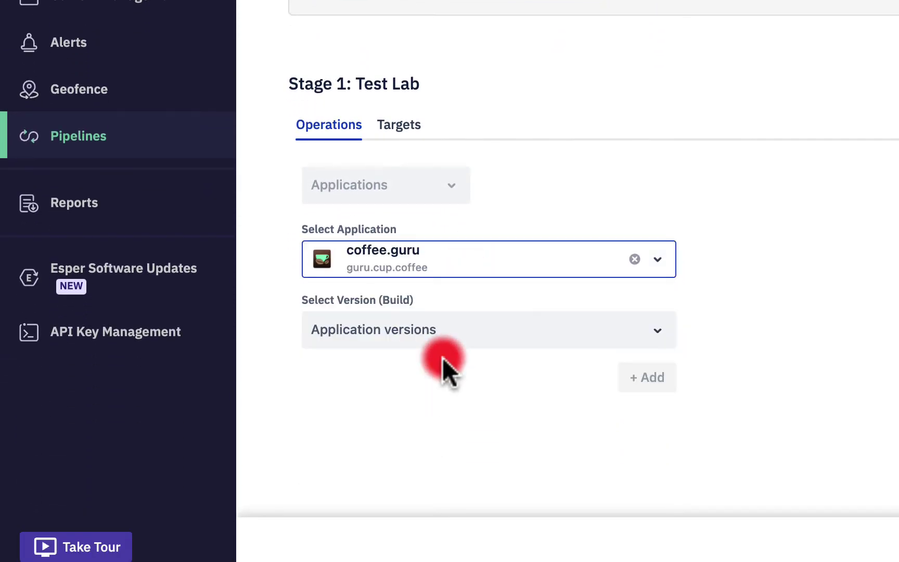
click(438, 338)
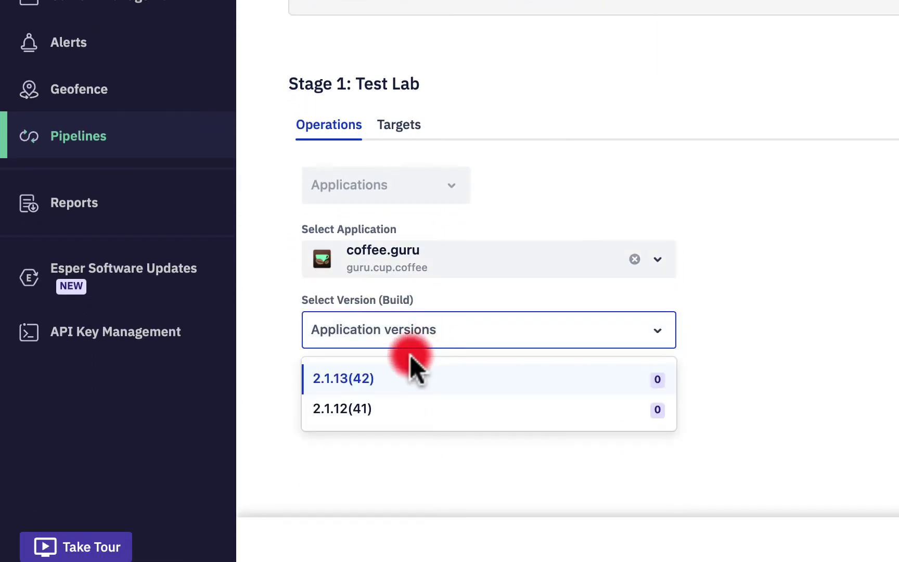
click(387, 375)
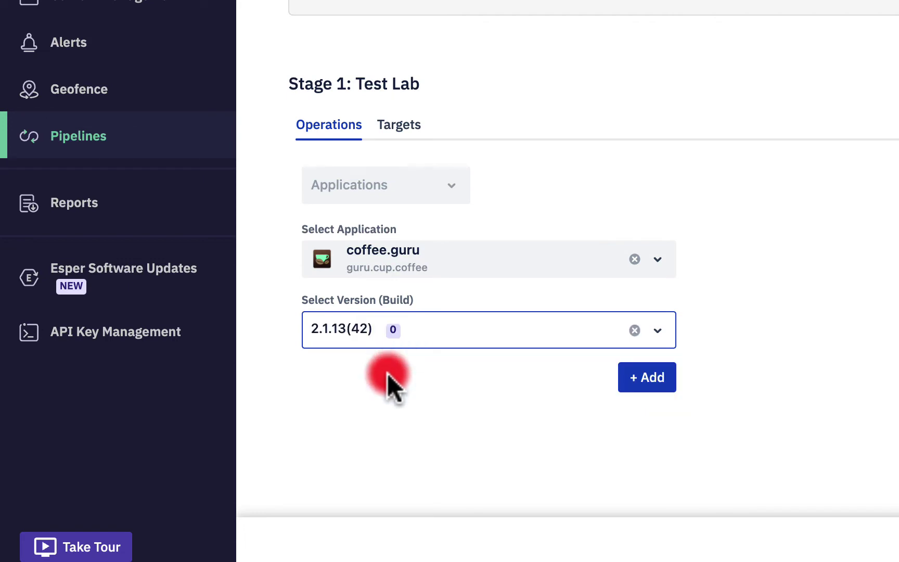
click(645, 376)
Step: Add Loyverse POS version 2.22.7(285) to the Test Lab stage's app installs
click(532, 260)
click(371, 267)
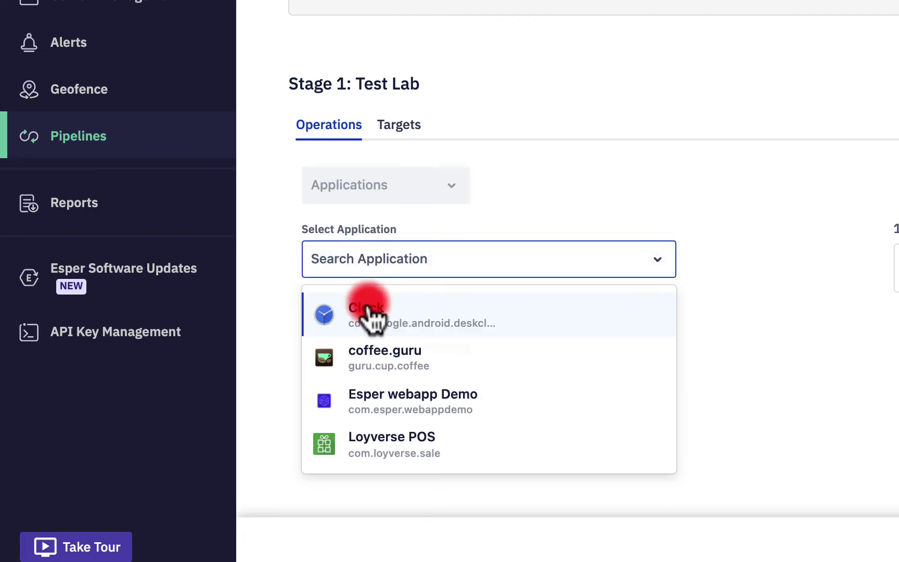
click(371, 445)
click(364, 343)
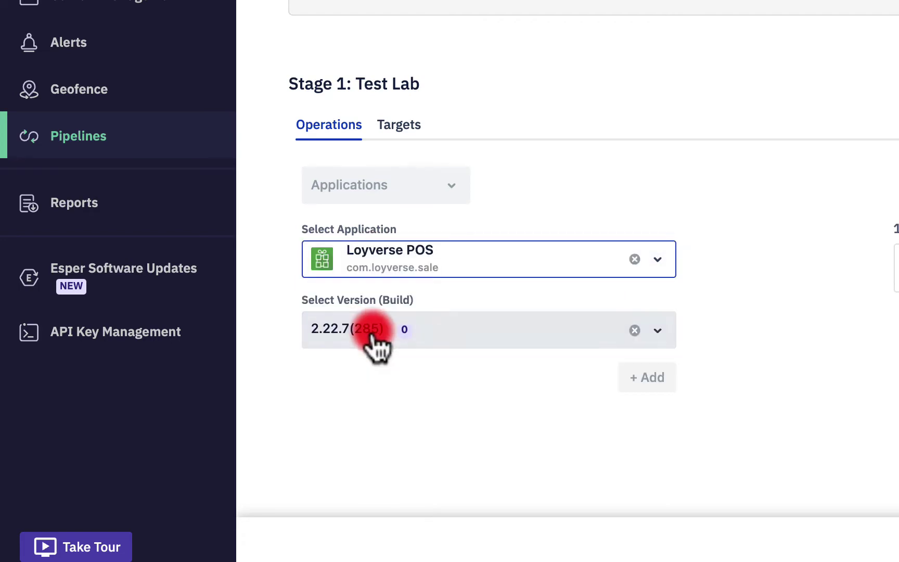
click(357, 380)
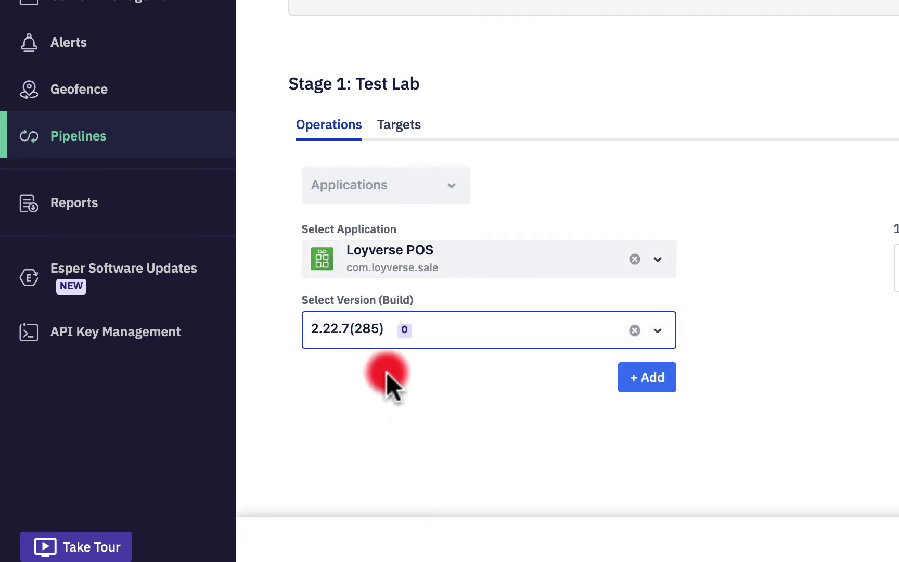
click(652, 379)
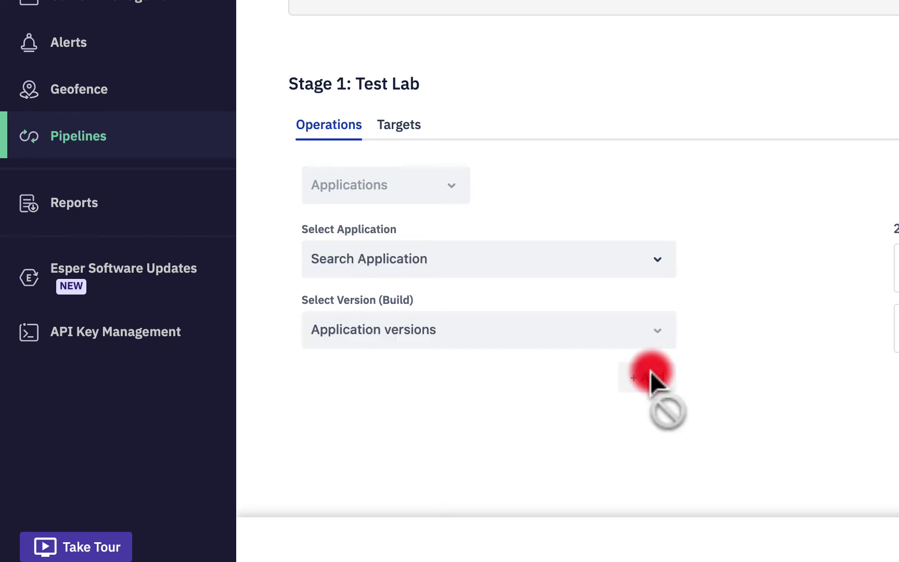
Step: Filter the Test Lab target devices by group name 'West Coast Test'
click(401, 130)
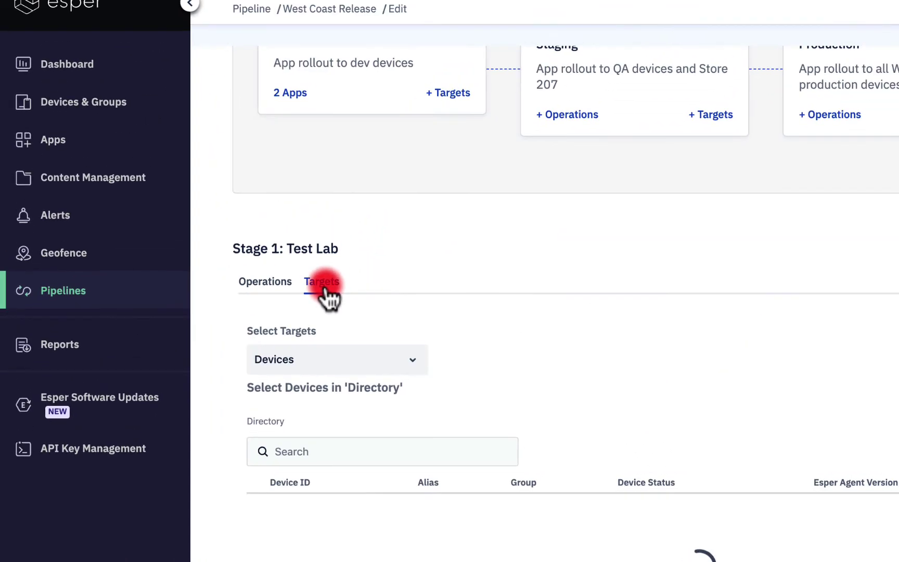
click(350, 370)
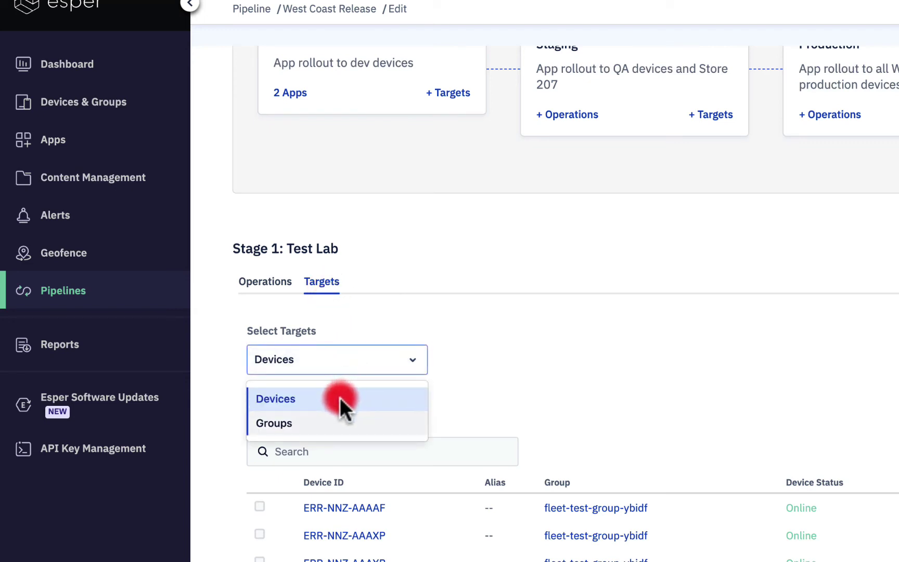
click(338, 399)
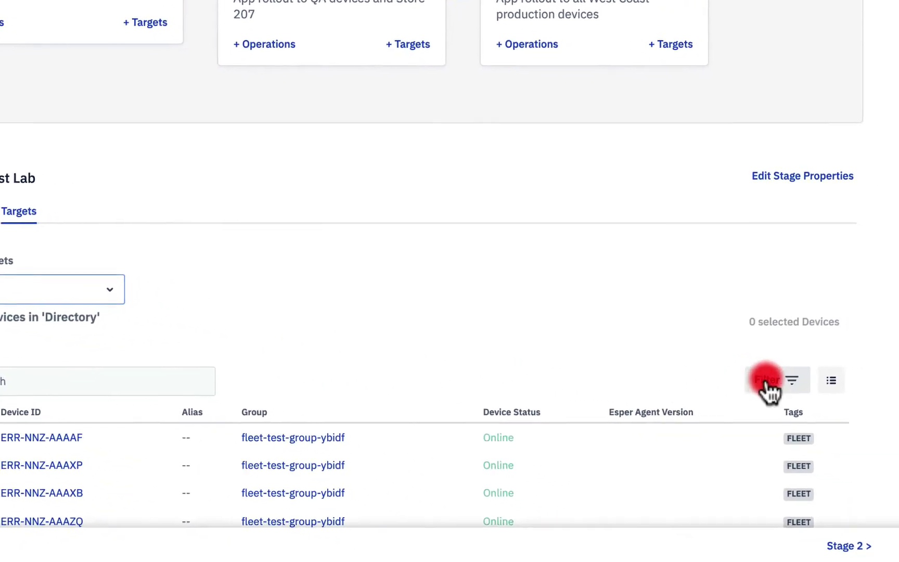
click(771, 379)
scroll(351, 432, down, 5)
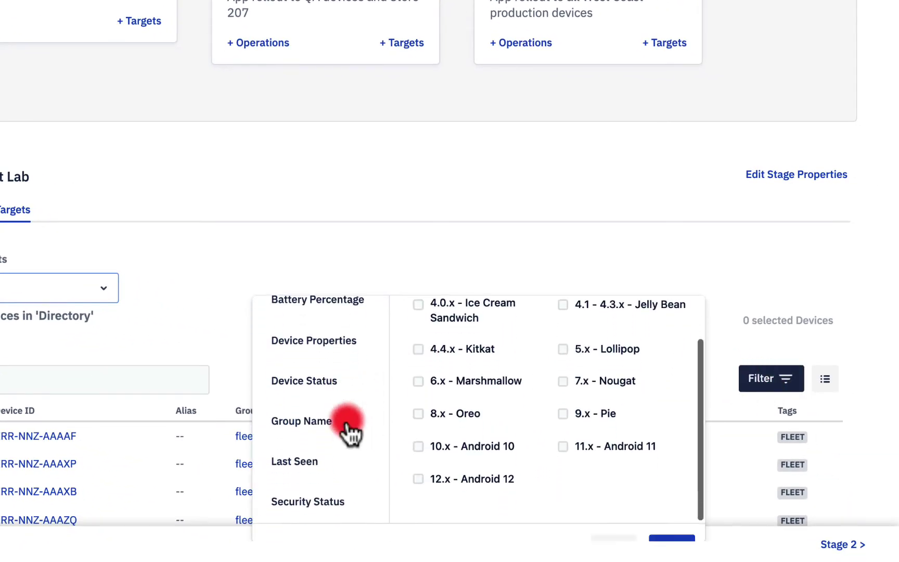
click(289, 358)
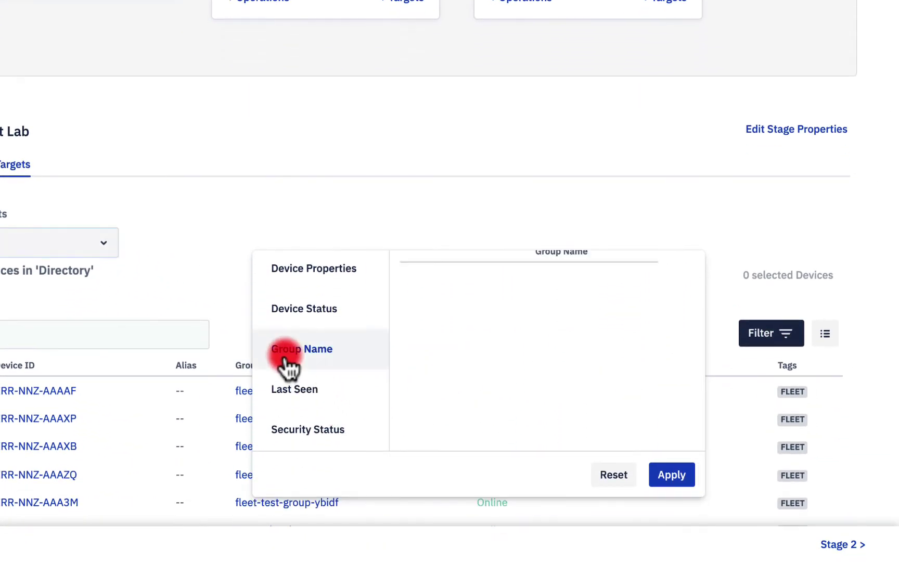
scroll(476, 352, up, 3)
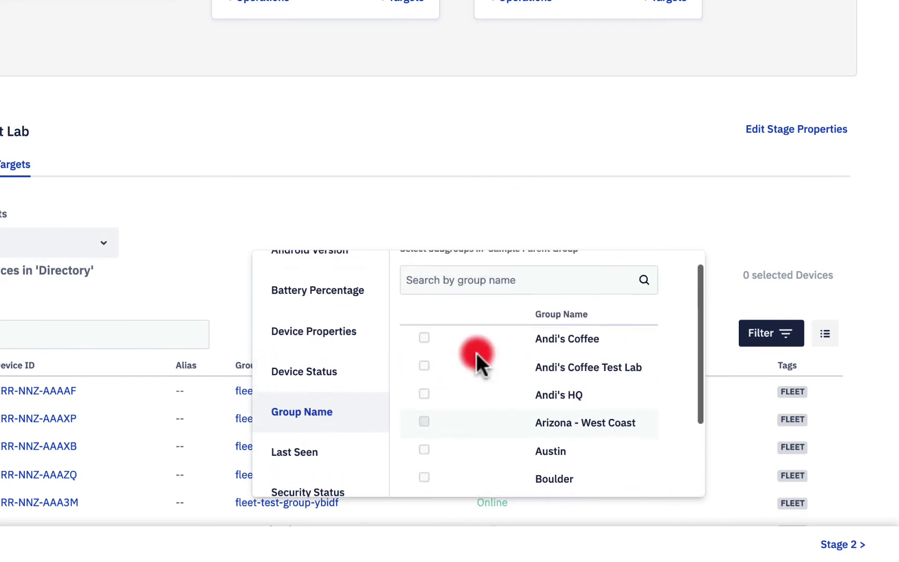
click(464, 301)
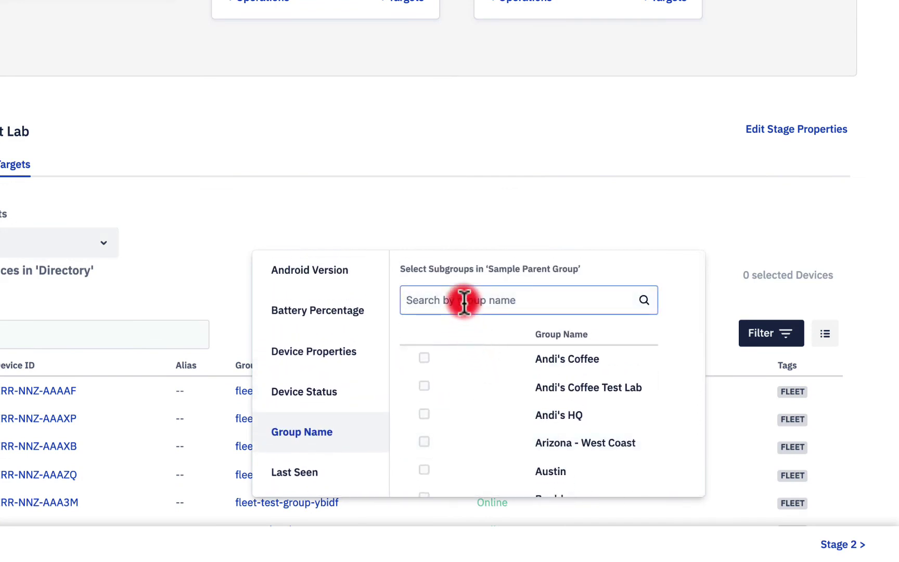
text(west coast test)
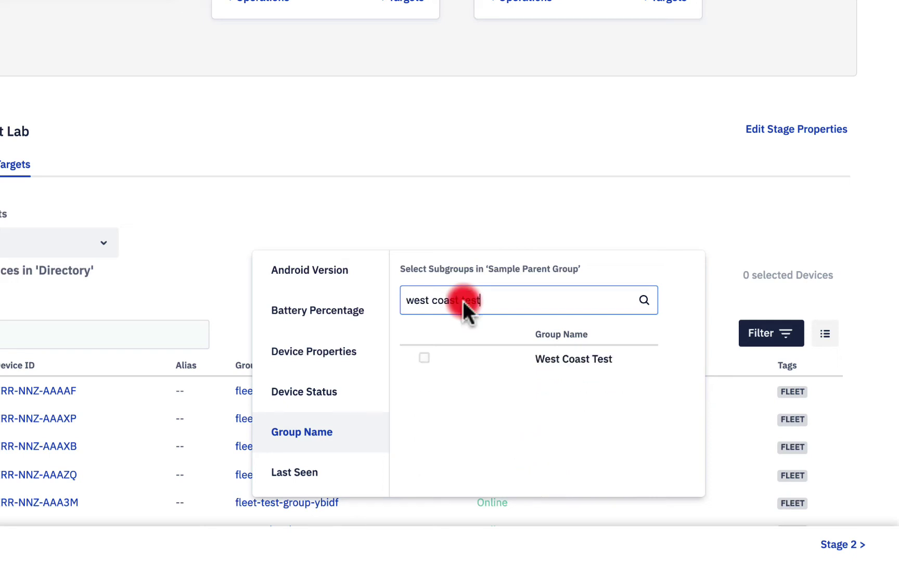
click(419, 356)
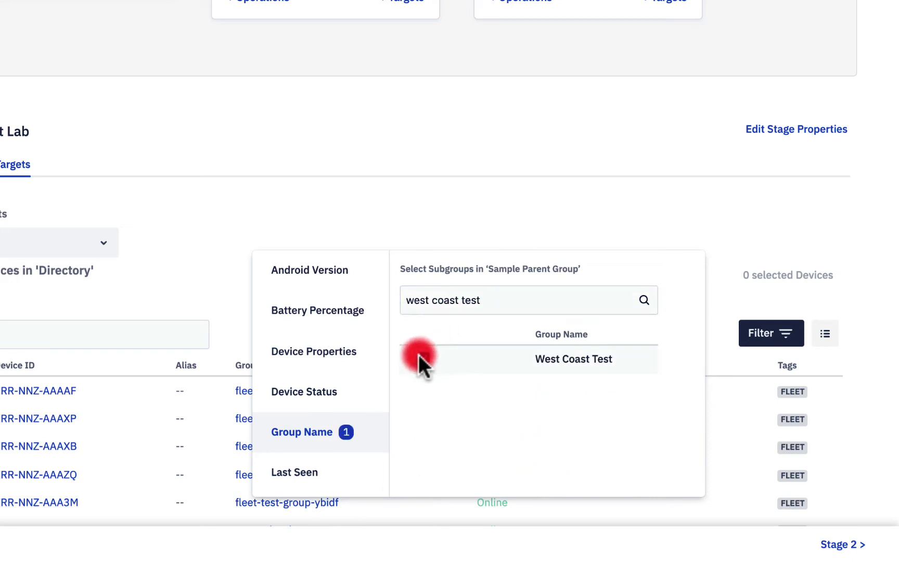
scroll(498, 423, down, 3)
click(671, 476)
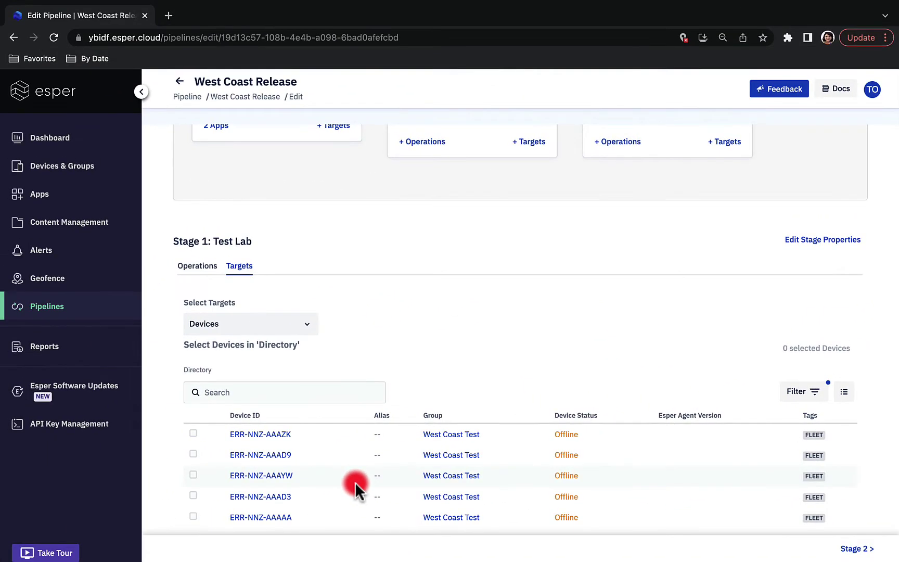
Step: Check the West Coast Test devices as Test Lab targets
scroll(149, 460, down, 2)
click(193, 393)
click(192, 434)
click(193, 455)
scroll(633, 495, up, 5)
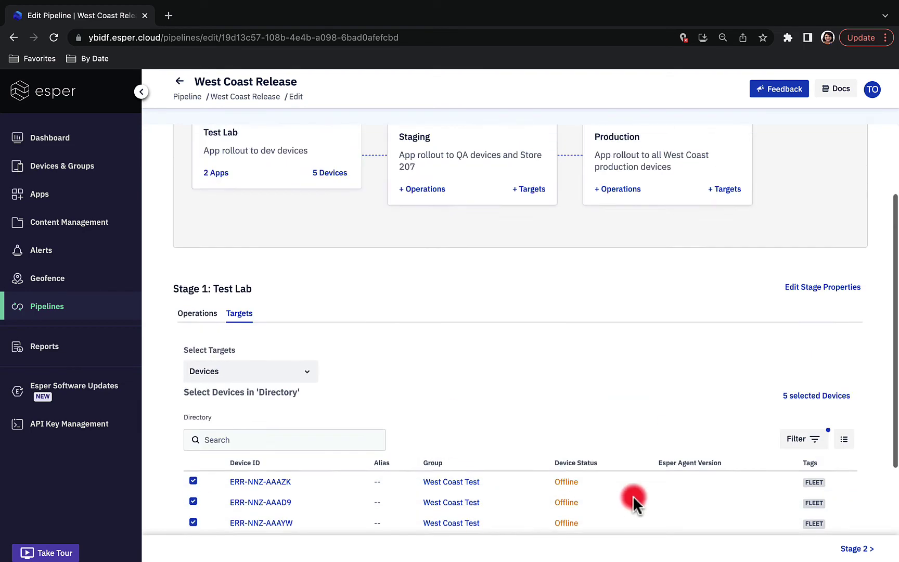
scroll(436, 473, down, 1)
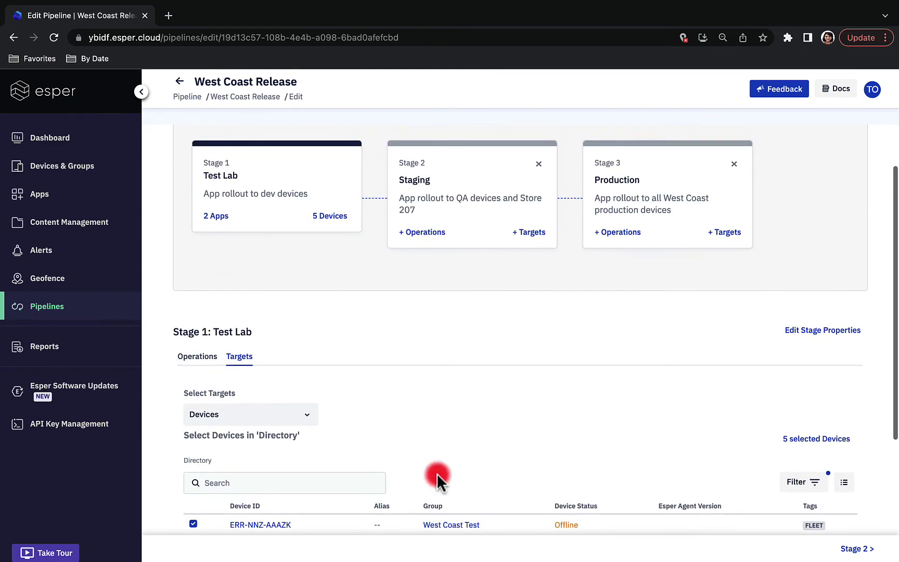
Step: Add coffee.guru 2.1.13(42) and Loyverse POS 2.22.7(285) to the Staging stage
click(426, 233)
click(288, 437)
click(271, 461)
click(255, 486)
click(328, 516)
click(302, 443)
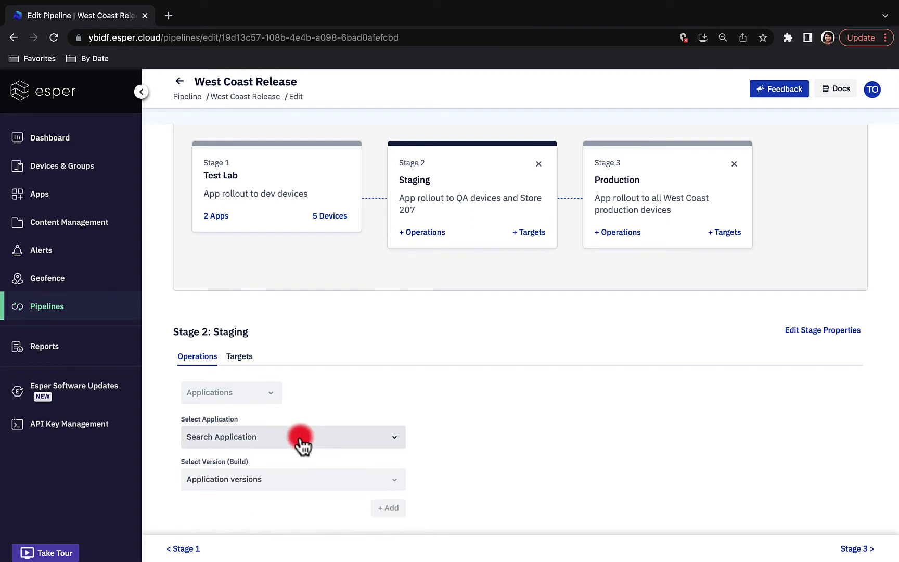
click(251, 508)
click(244, 479)
click(237, 504)
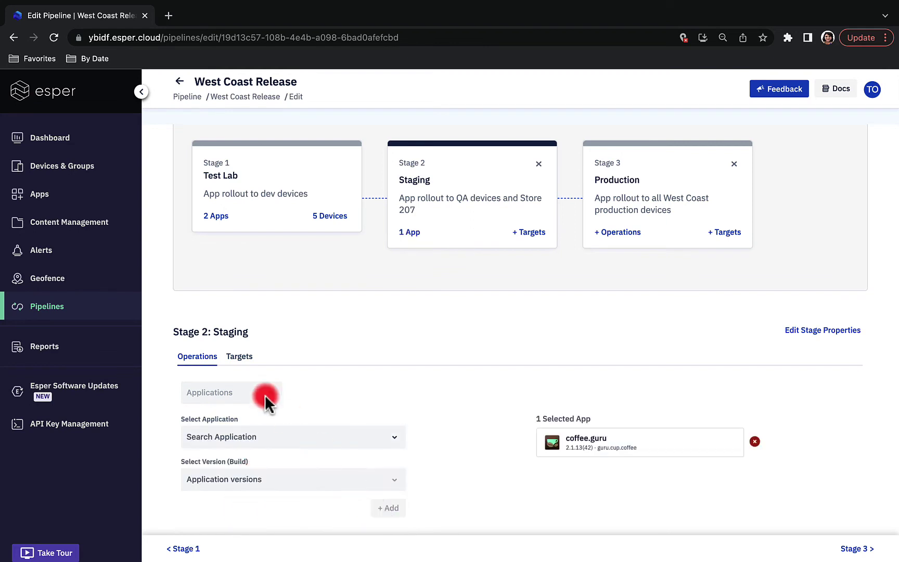
click(240, 359)
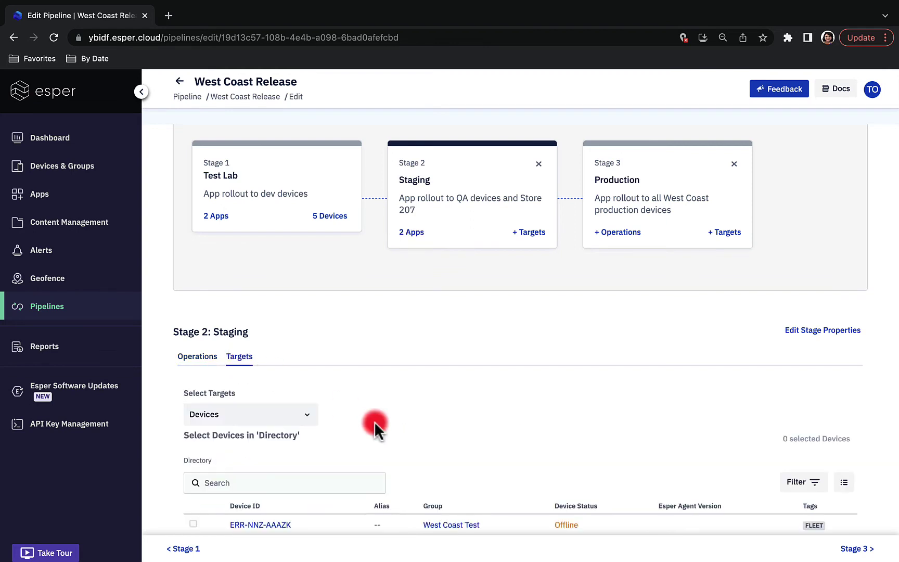
Step: Switch Staging targets to groups and select the West Coast QA group under Andi's HQ
scroll(375, 422, down, 2)
click(263, 362)
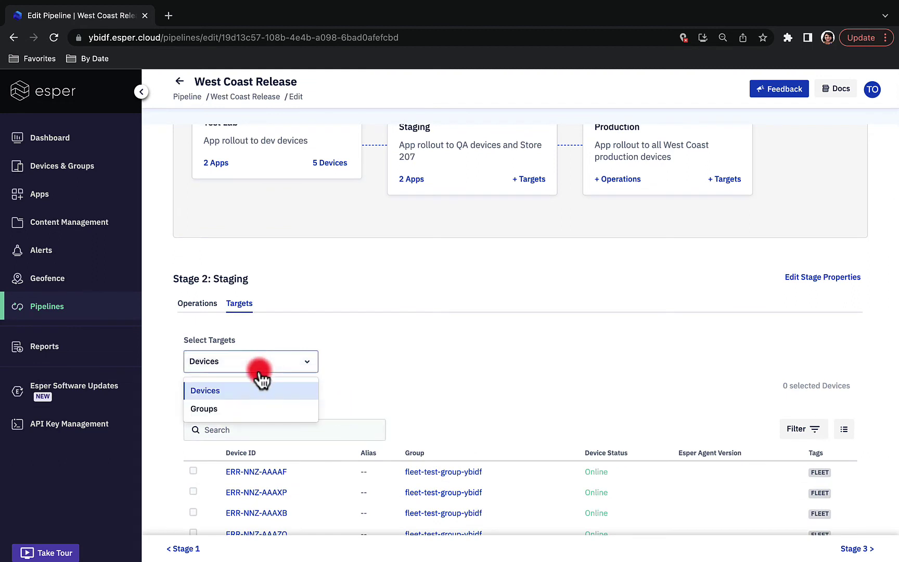
click(244, 410)
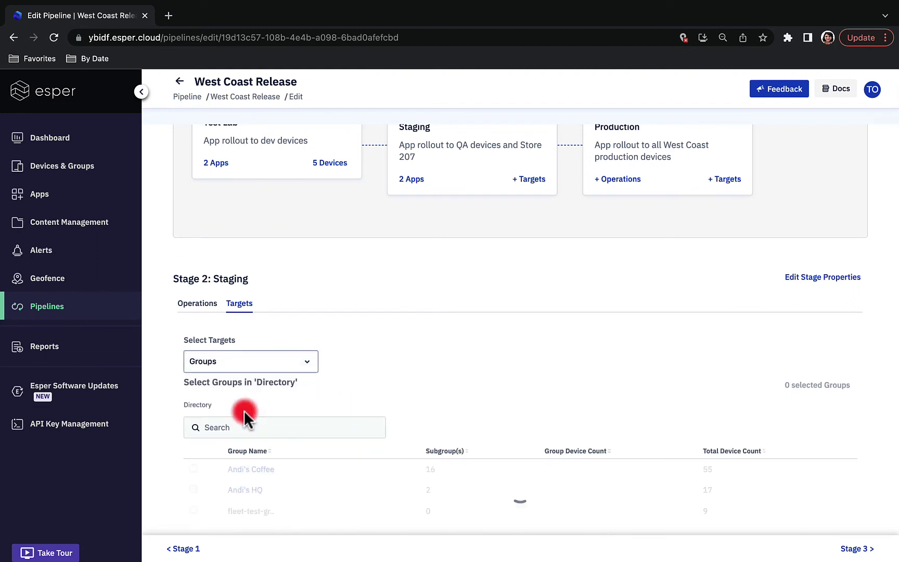
scroll(278, 467, down, 1)
click(252, 457)
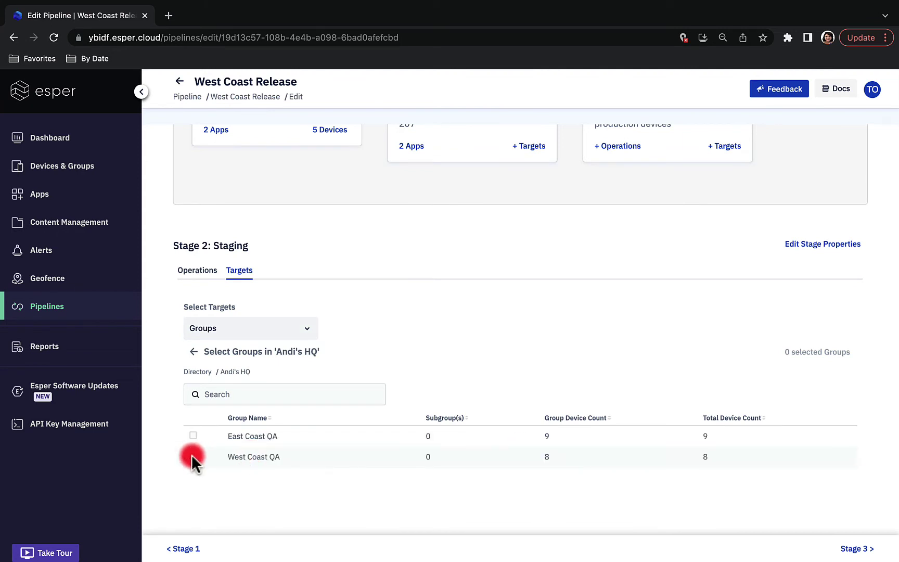
click(193, 456)
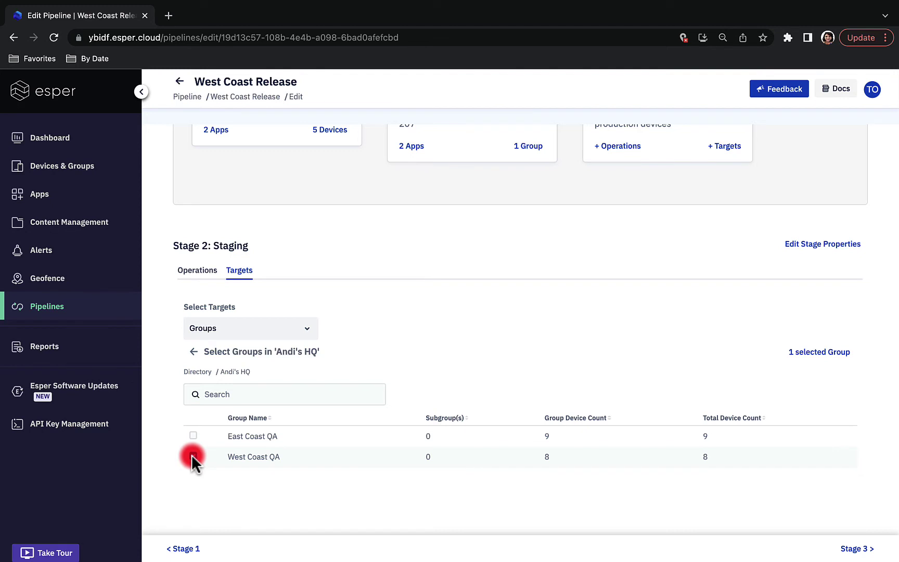
Step: Add Store 207 from Andi's Coffee > California - West Coast > San Francisco to Staging targets
click(238, 373)
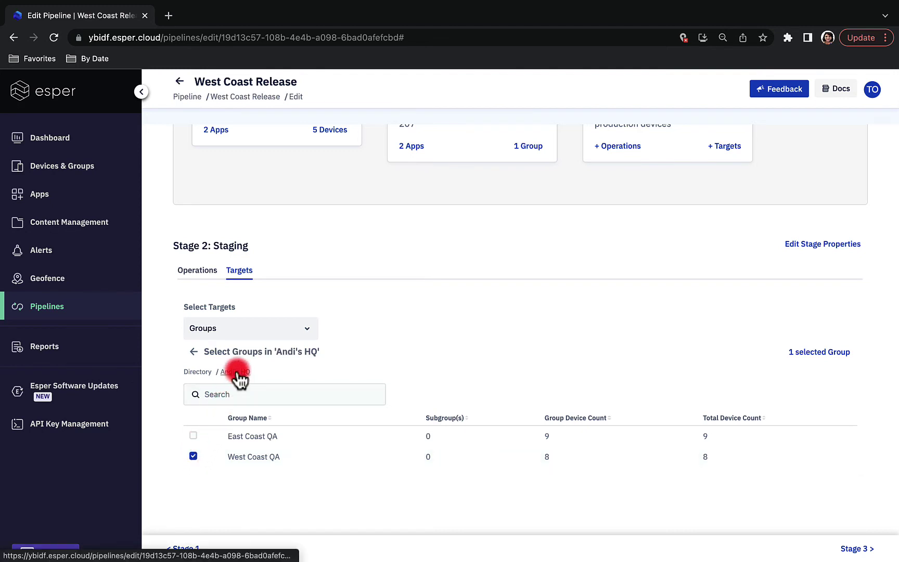
click(200, 372)
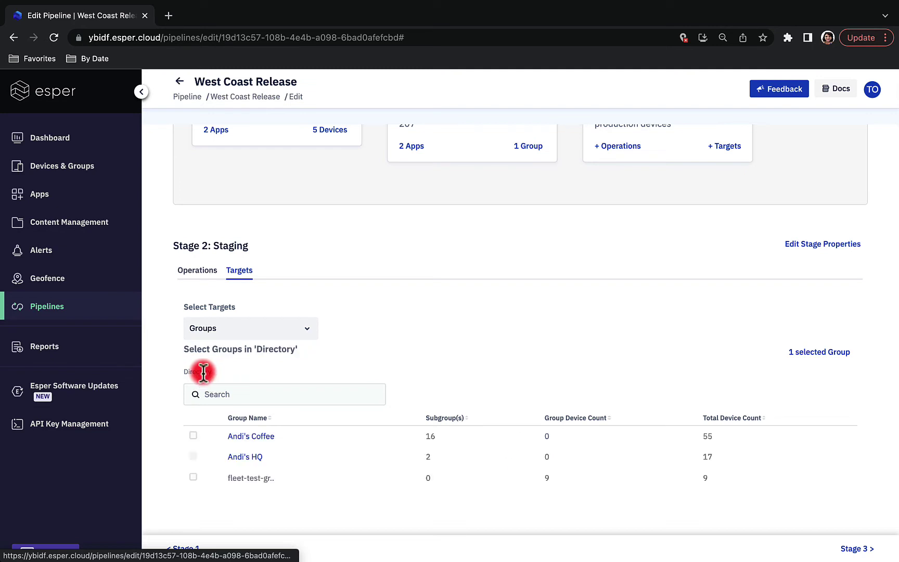
click(251, 436)
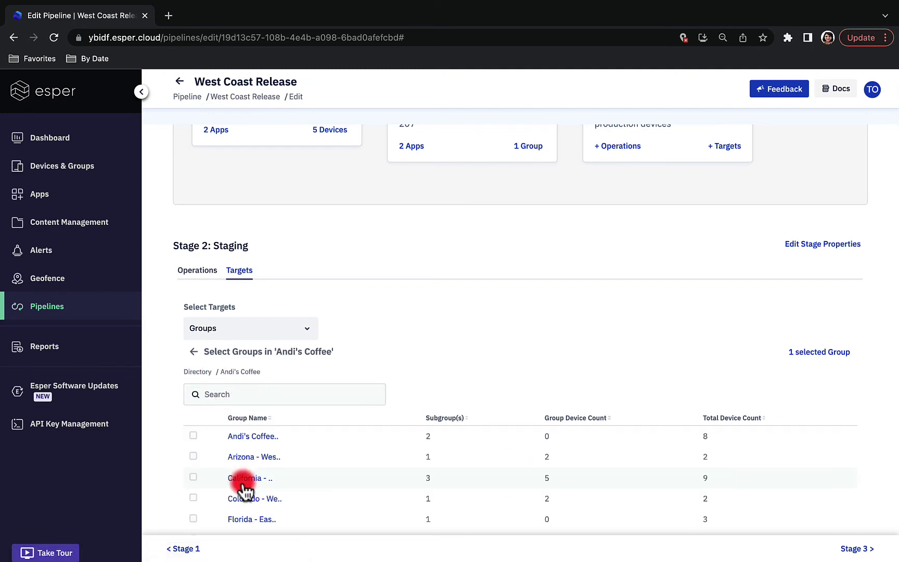
click(242, 479)
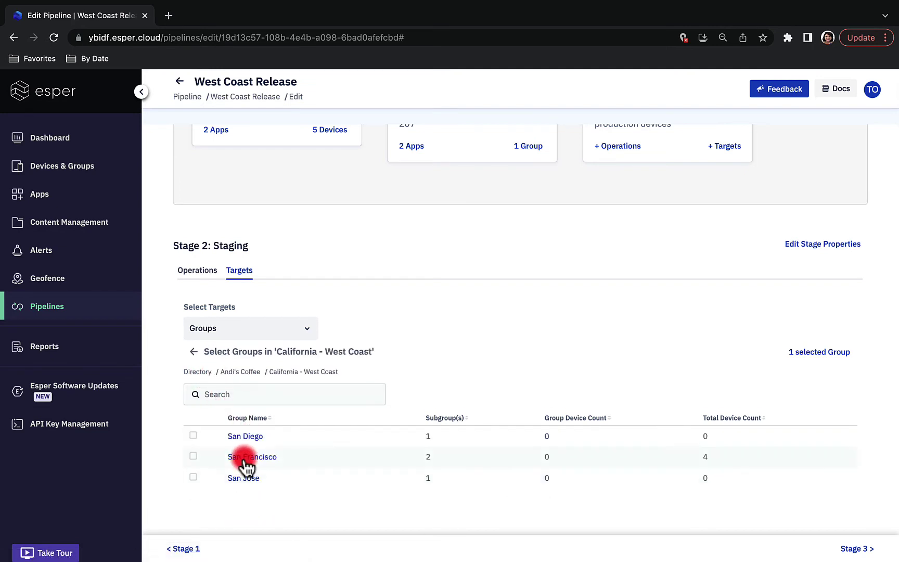
click(243, 458)
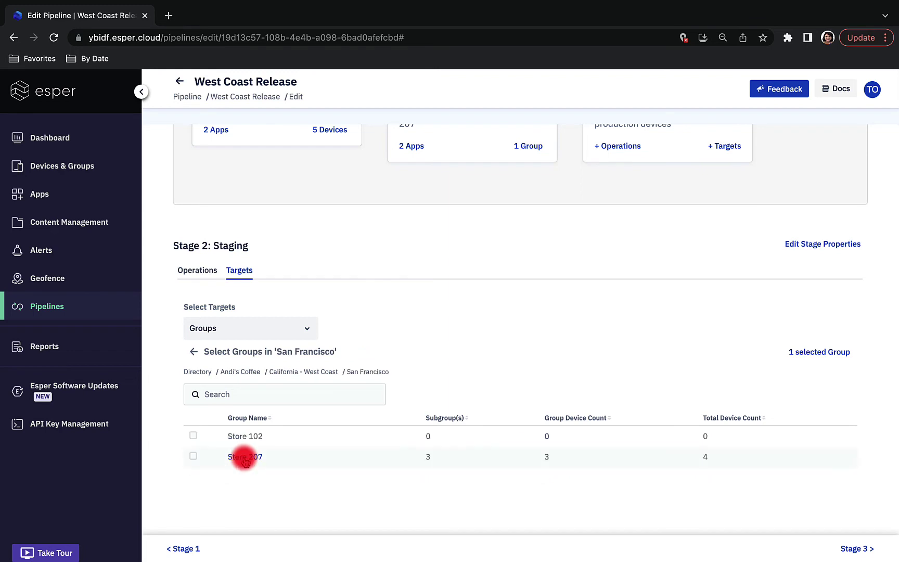
click(193, 456)
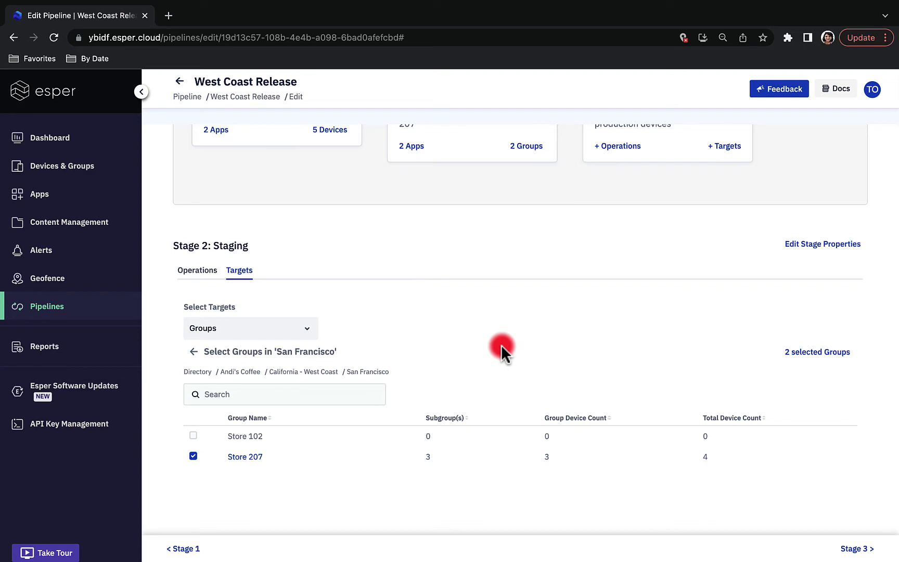
scroll(501, 344, up, 3)
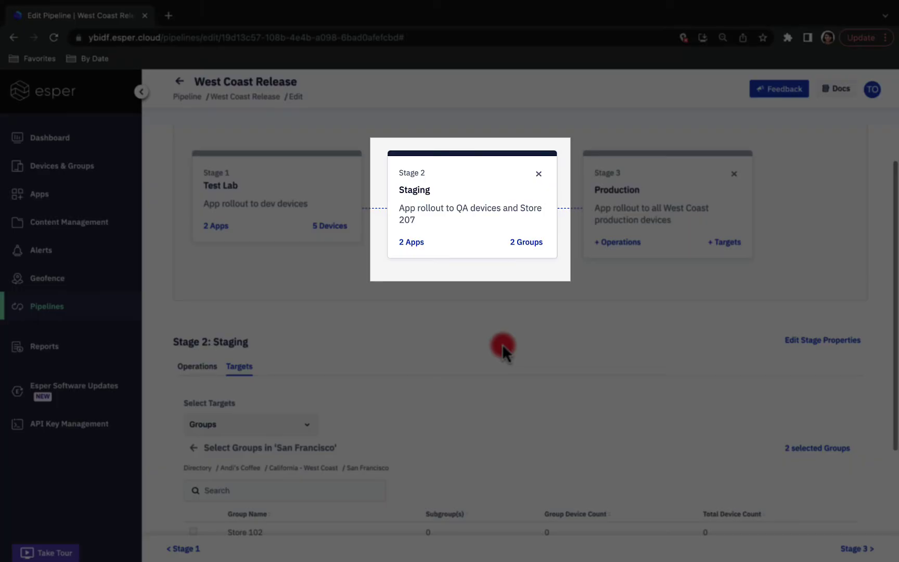
Step: Add coffee.guru 2.1.13(42) and Loyverse POS to the Production stage's apps
click(619, 241)
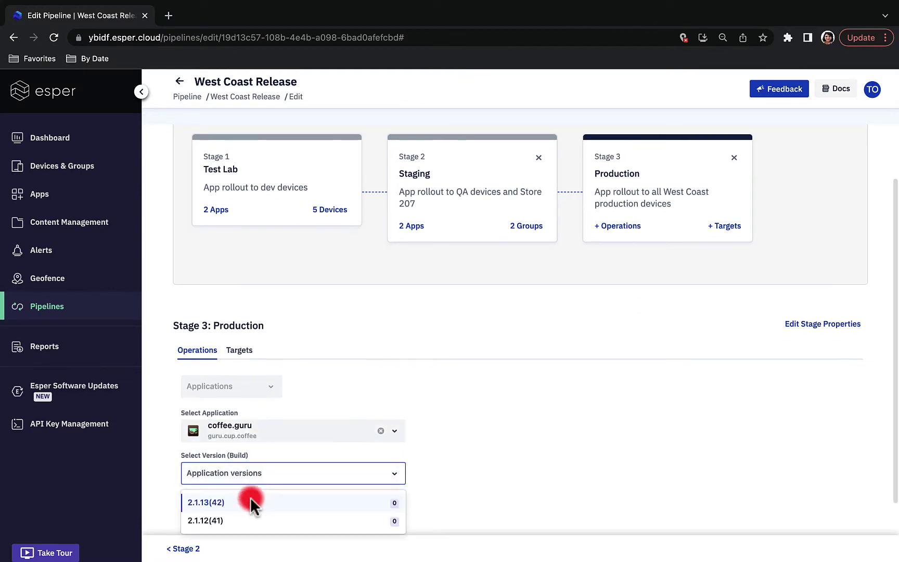
click(251, 501)
click(307, 435)
click(241, 539)
click(263, 474)
click(245, 503)
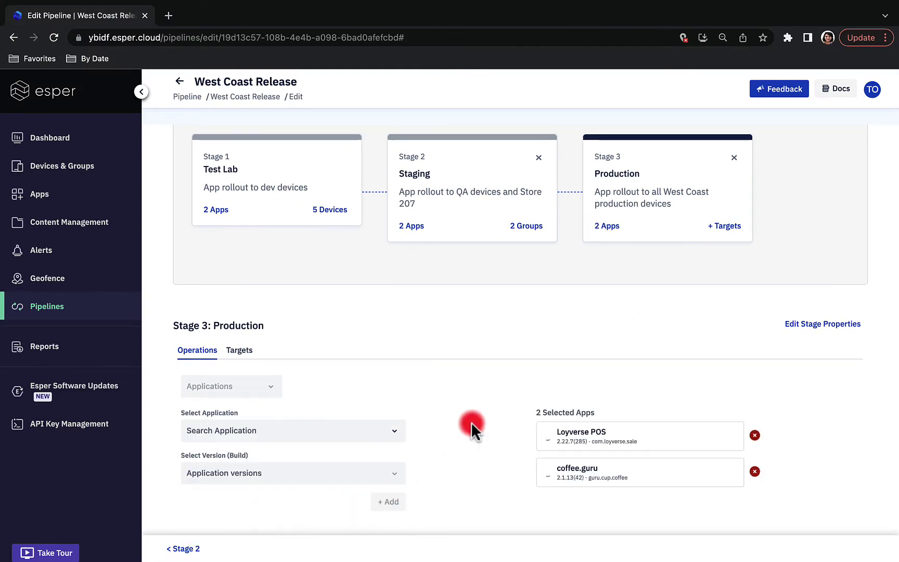
click(240, 351)
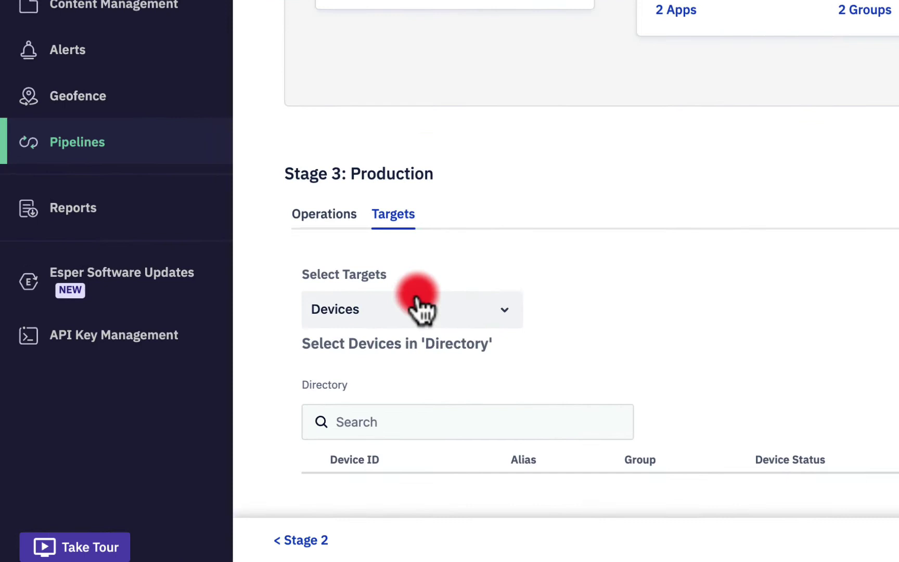
Step: Set Production targets to groups and filter Andi's Coffee subgroups by 'west'
click(255, 407)
click(403, 382)
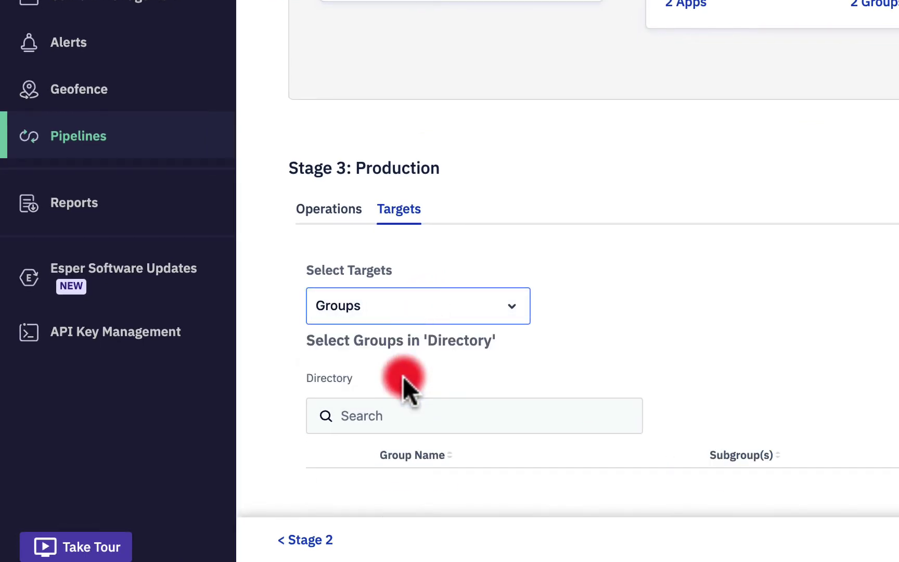
scroll(403, 380, down, 2)
click(409, 385)
click(413, 316)
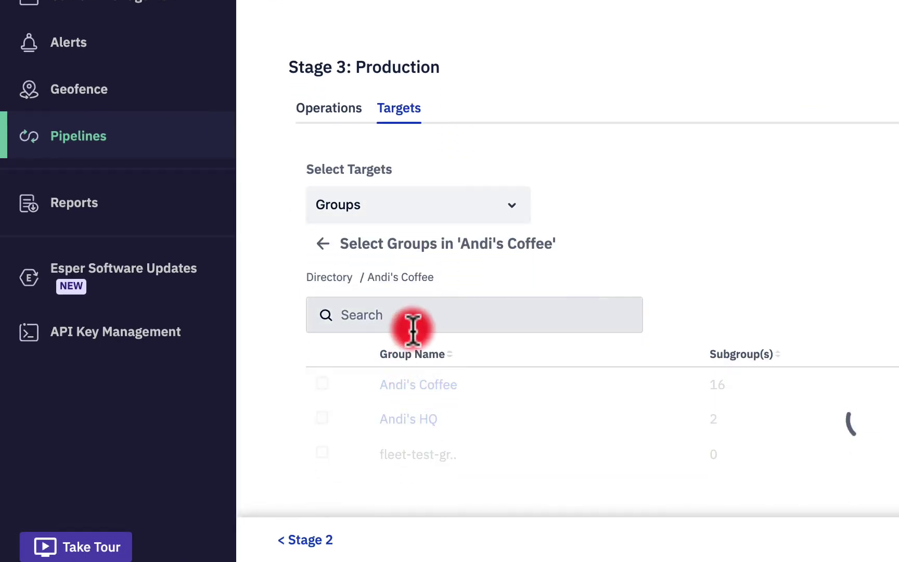
text(west)
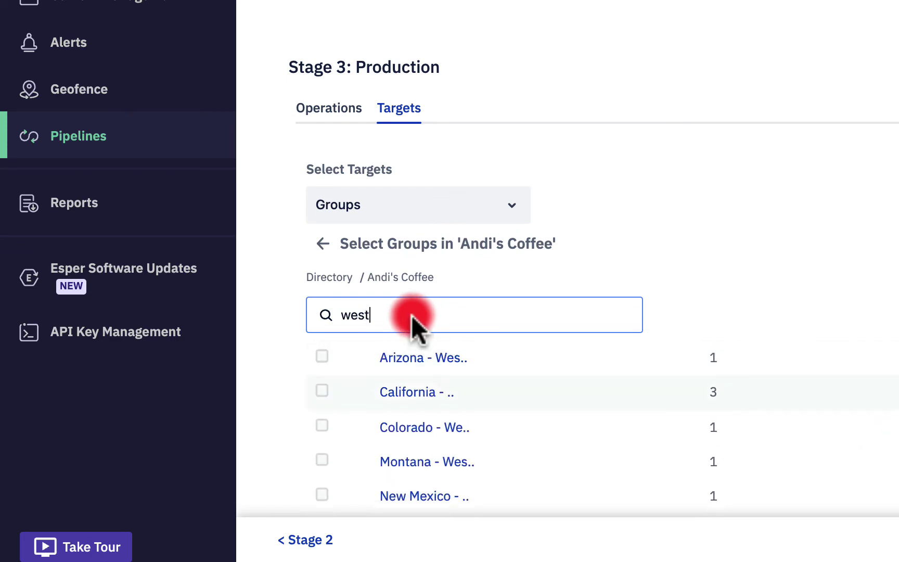
Step: Target Arizona, California, Colorado, Montana, New Mexico, Oregon and Washington groups for Production
click(322, 357)
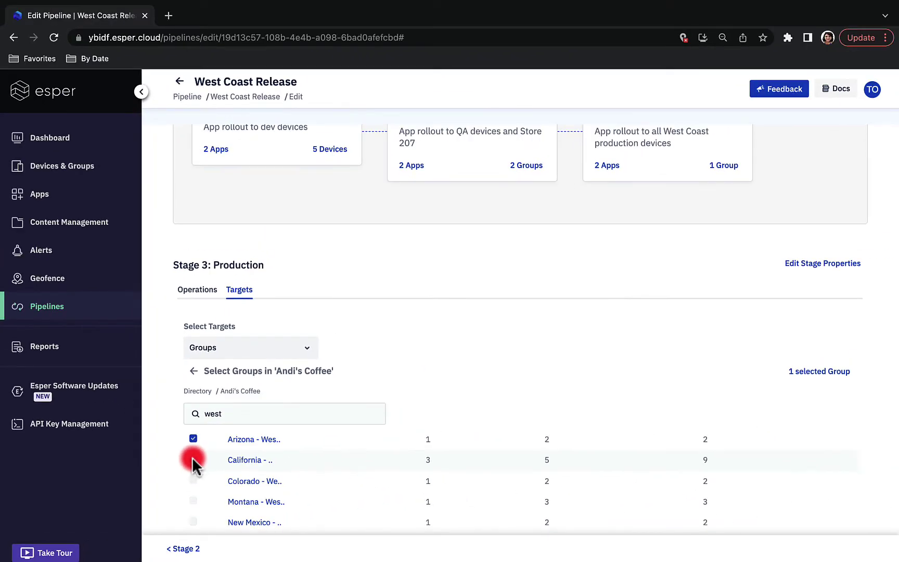
click(321, 386)
click(321, 424)
click(193, 500)
scroll(195, 494, down, 1)
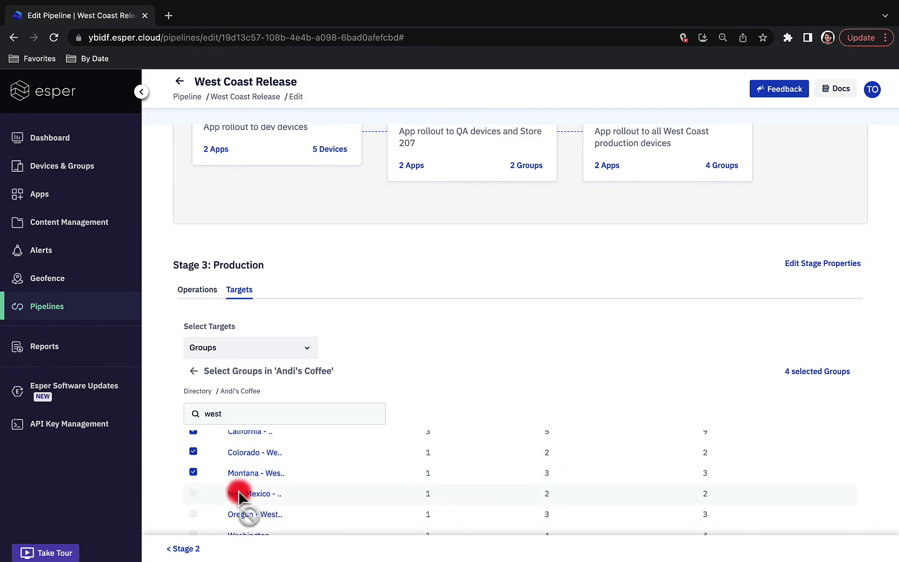
click(243, 492)
scroll(243, 494, down, 2)
click(193, 456)
click(192, 475)
scroll(411, 390, up, 2)
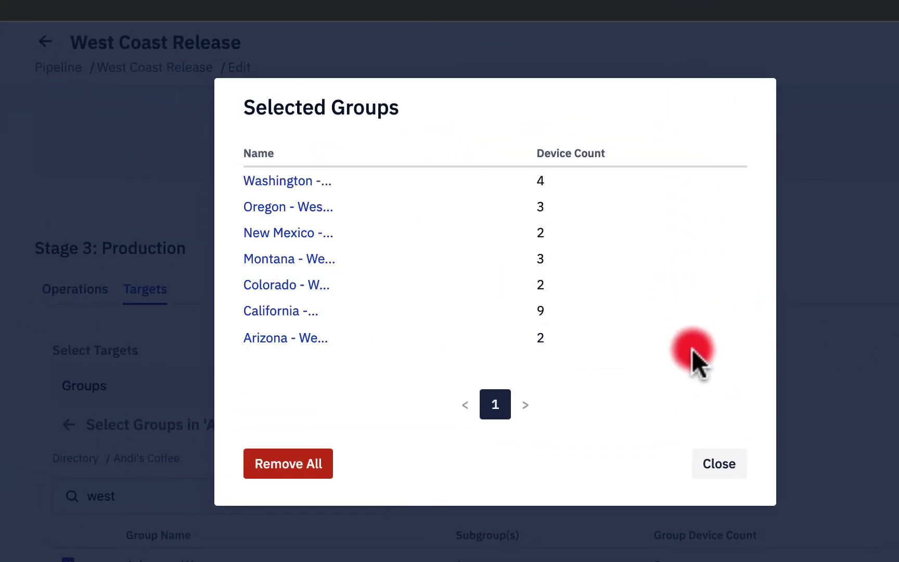
click(724, 467)
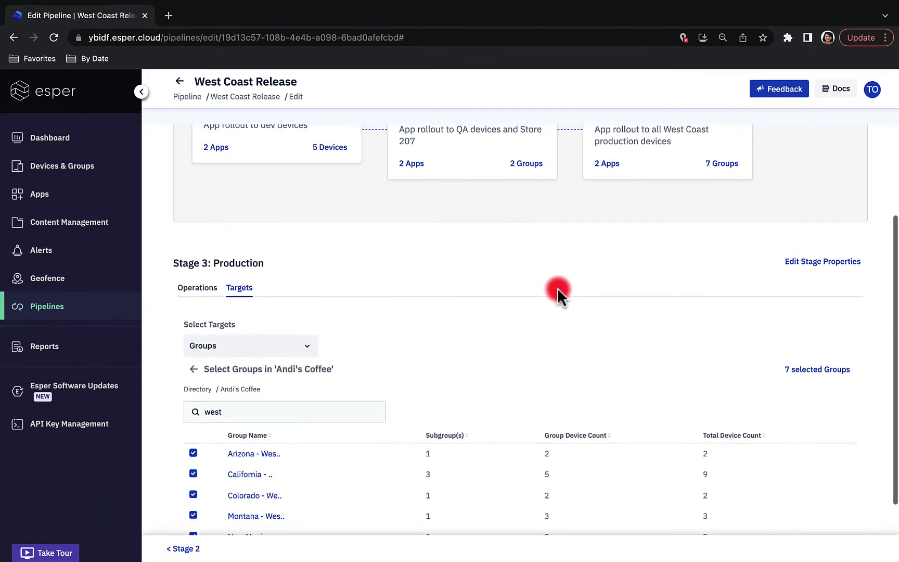
scroll(652, 285, up, 4)
scroll(557, 288, up, 1)
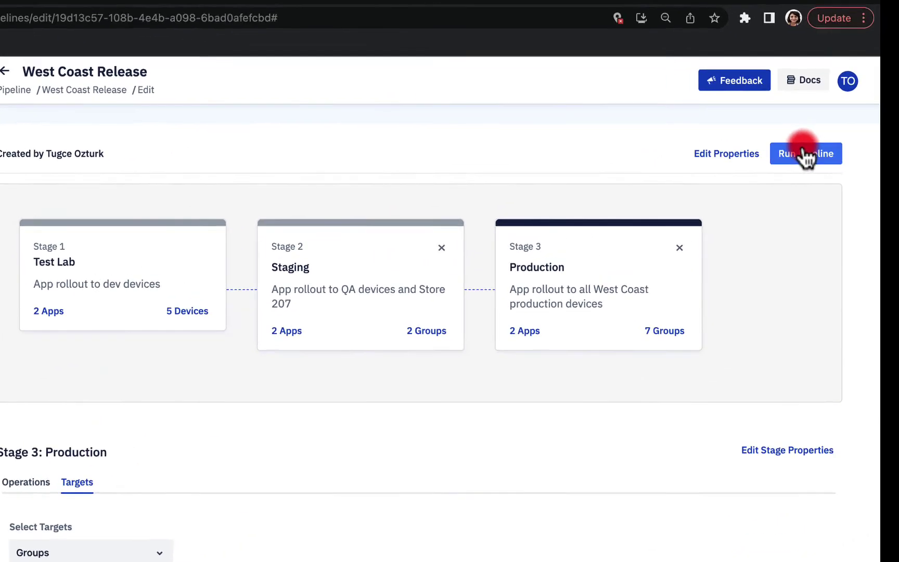
Step: Run the West Coast Release pipeline and check Run #1 in the Run History table
click(836, 149)
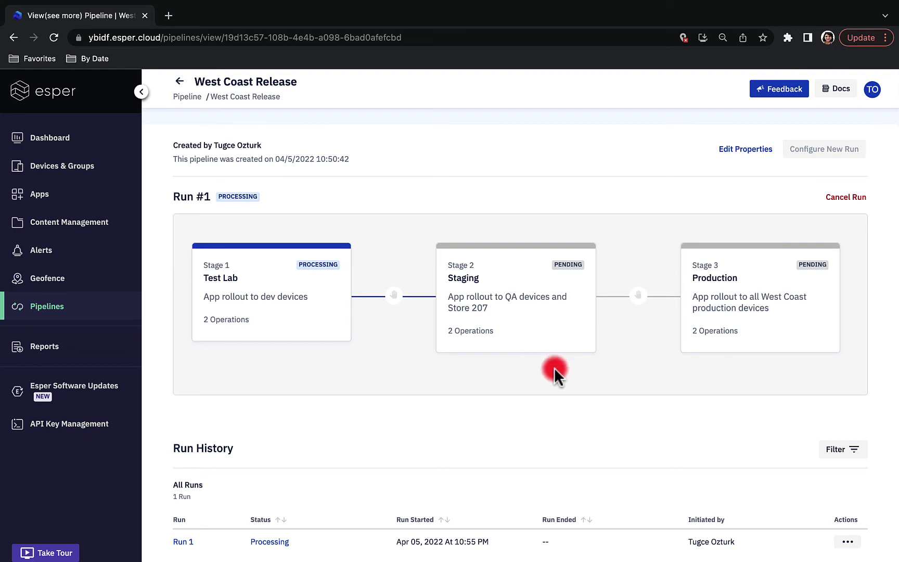
scroll(570, 378, down, 3)
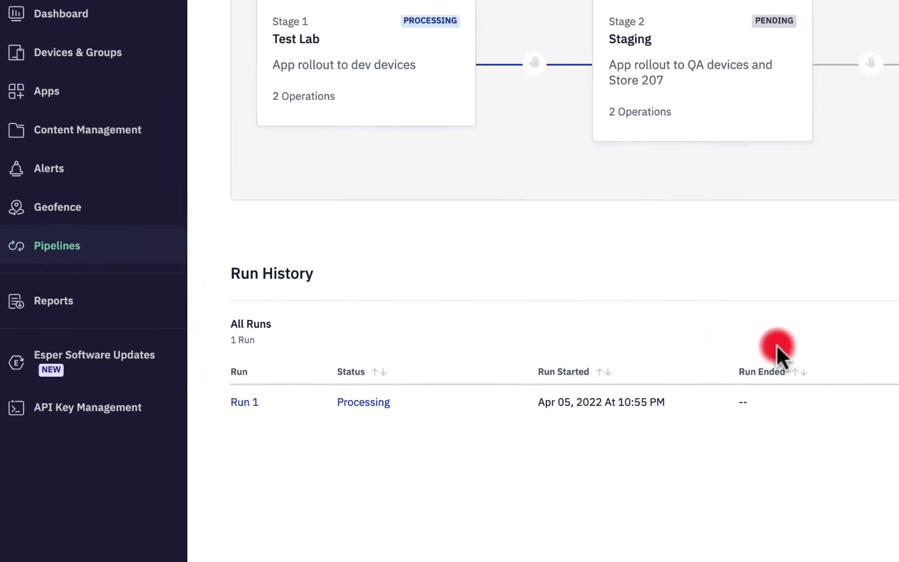
Step: Review Run 1's Test Lab targets: coffee.guru and Loyverse POS installs dispatched to five devices
click(247, 403)
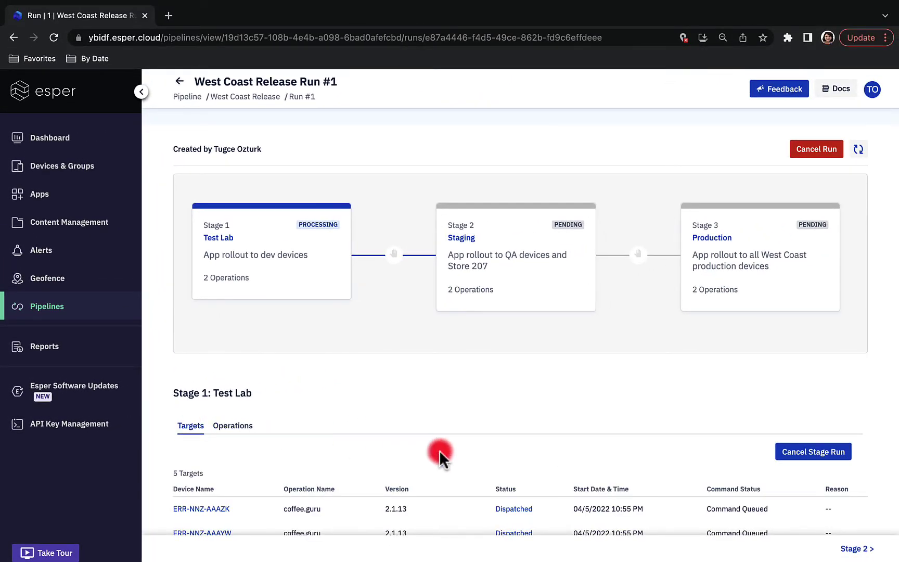
scroll(440, 451, down, 4)
scroll(439, 451, down, 2)
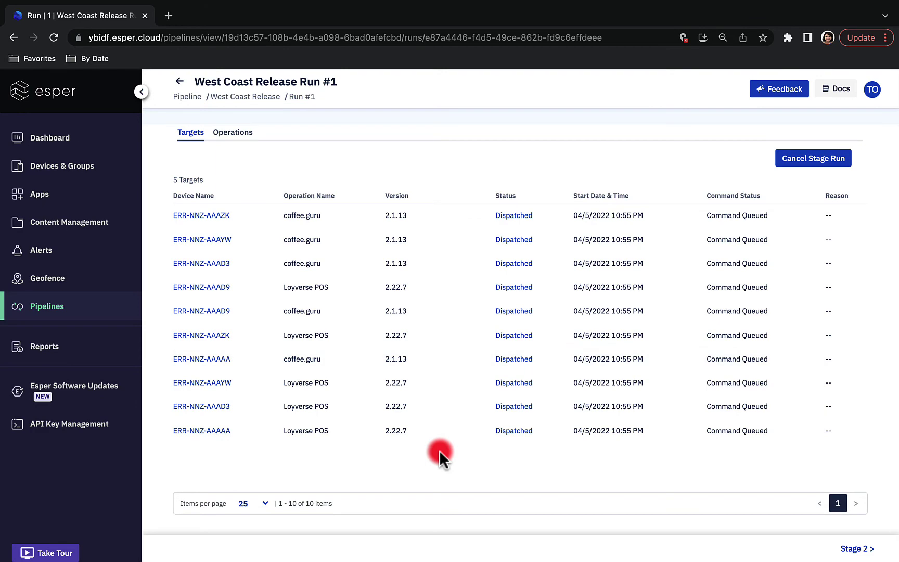
scroll(439, 450, up, 5)
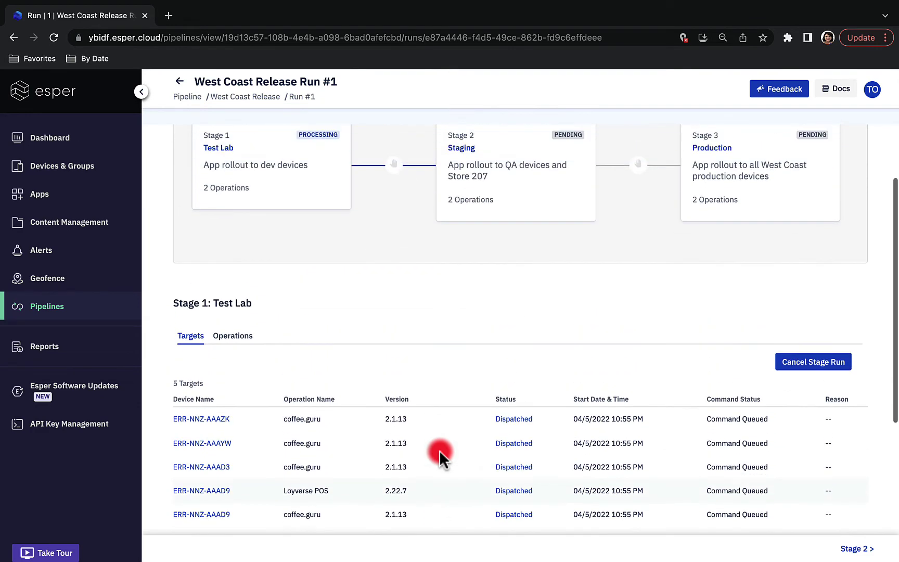
scroll(439, 451, up, 2)
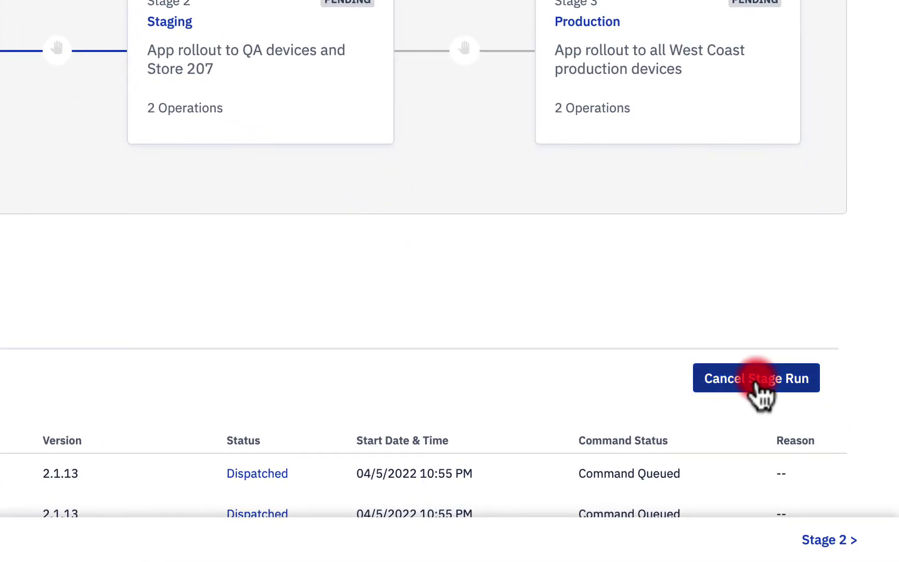
Step: Cancel the Test Lab stage and all of Run #1, then configure a new West Coast Release run
click(805, 451)
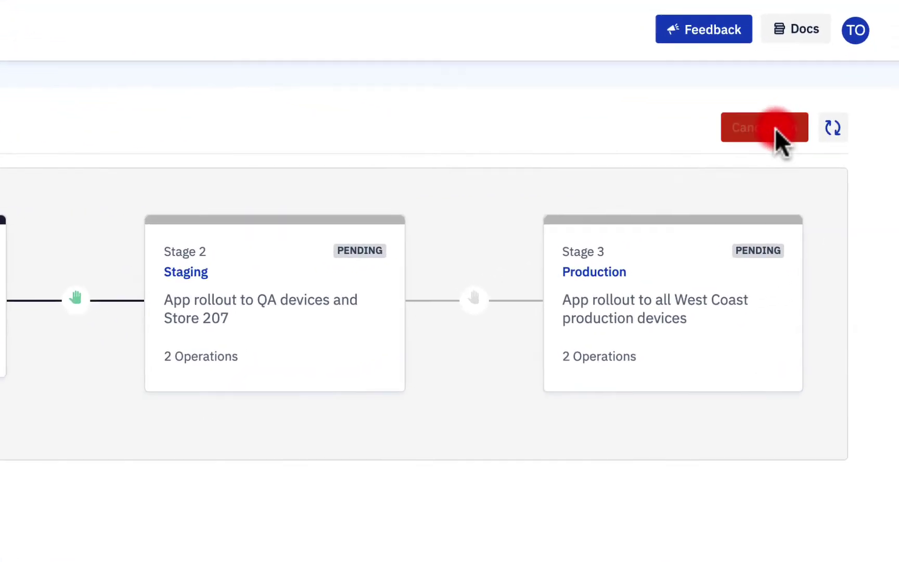
click(822, 151)
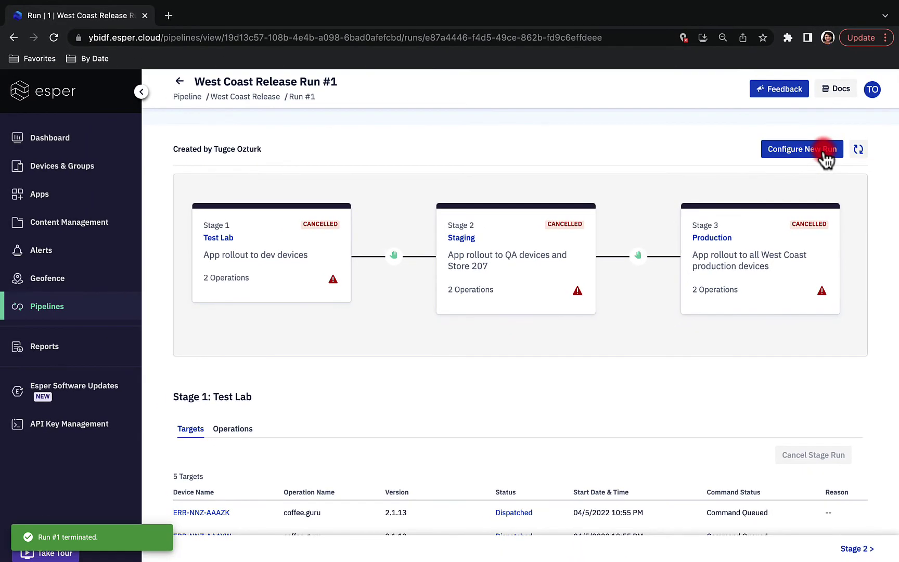
click(820, 152)
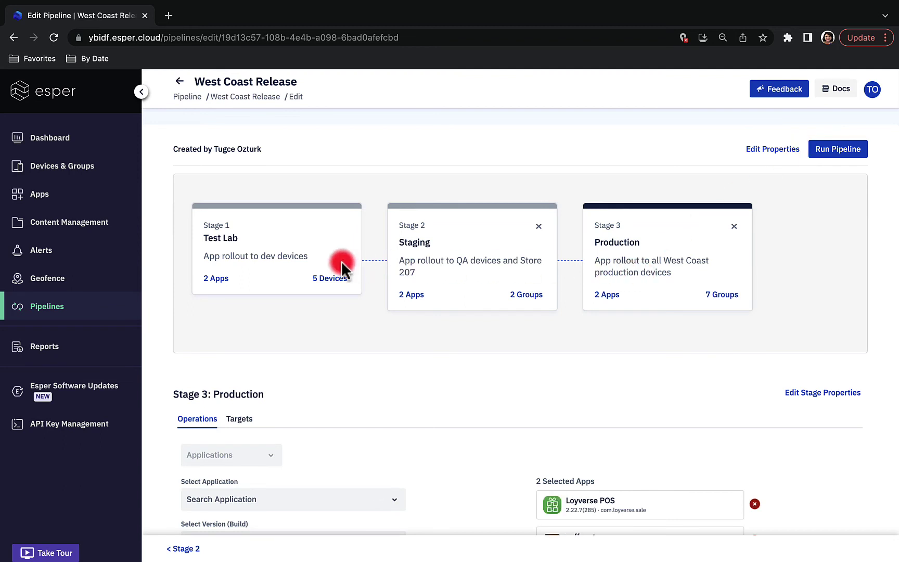
scroll(683, 433, down, 3)
scroll(683, 433, up, 3)
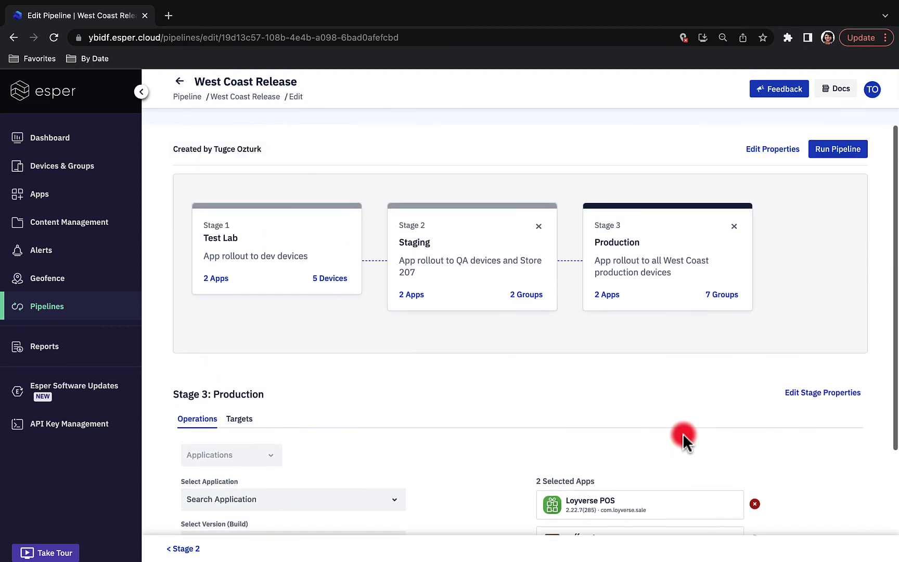
click(831, 148)
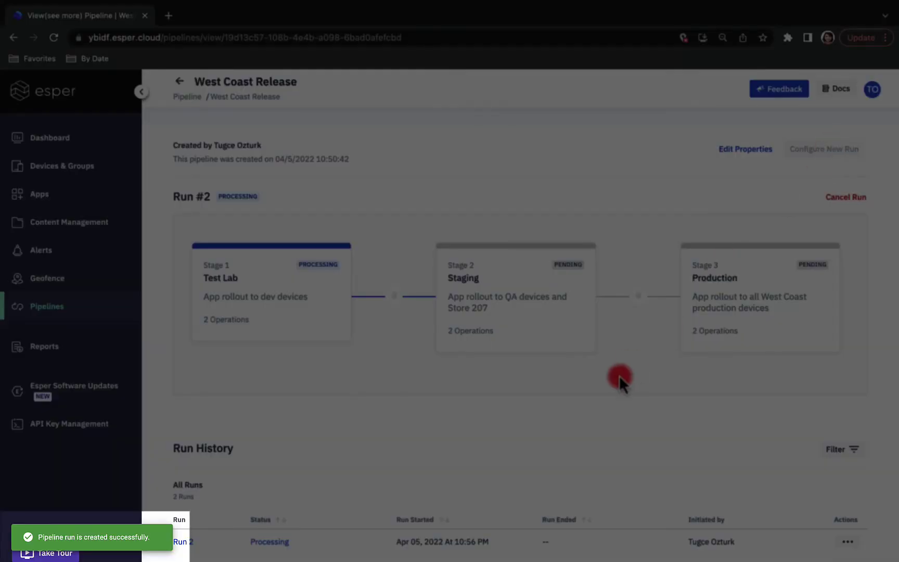
scroll(619, 375, down, 3)
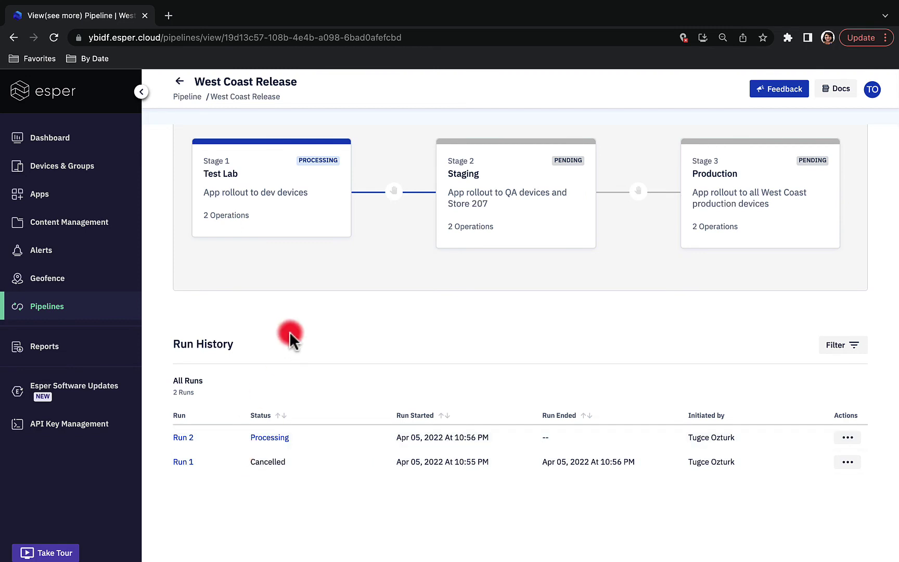
scroll(289, 332, up, 3)
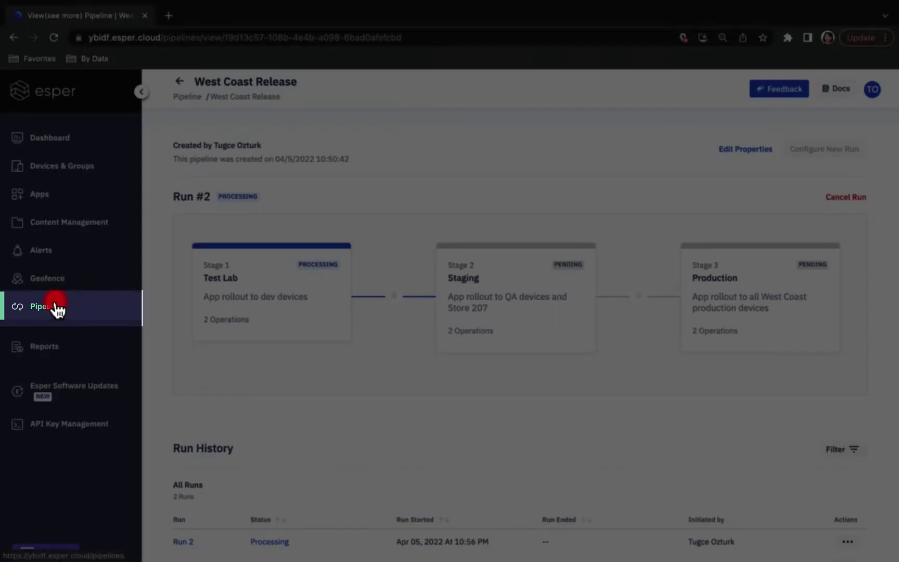
Step: View all runs in the Pipelines list without filtering, then start creating a new pipeline
click(55, 307)
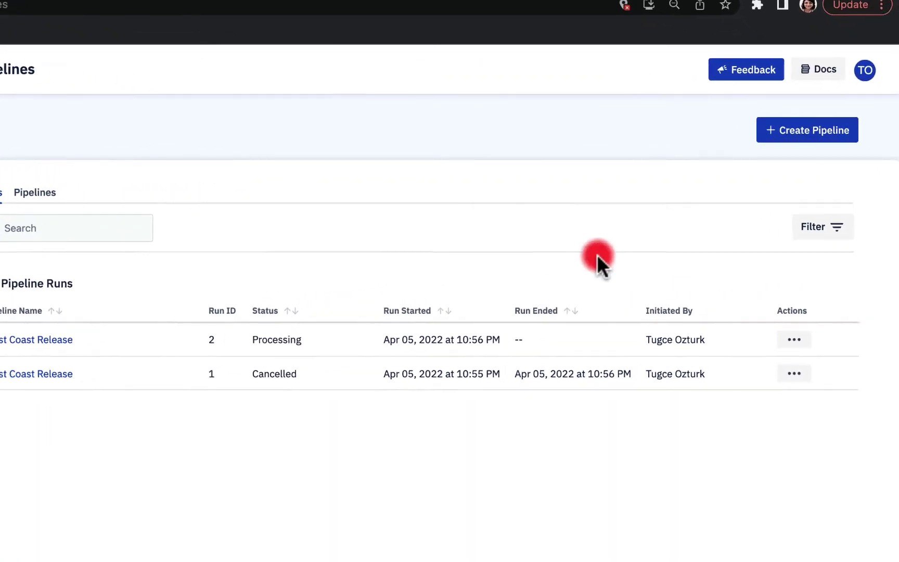
click(814, 232)
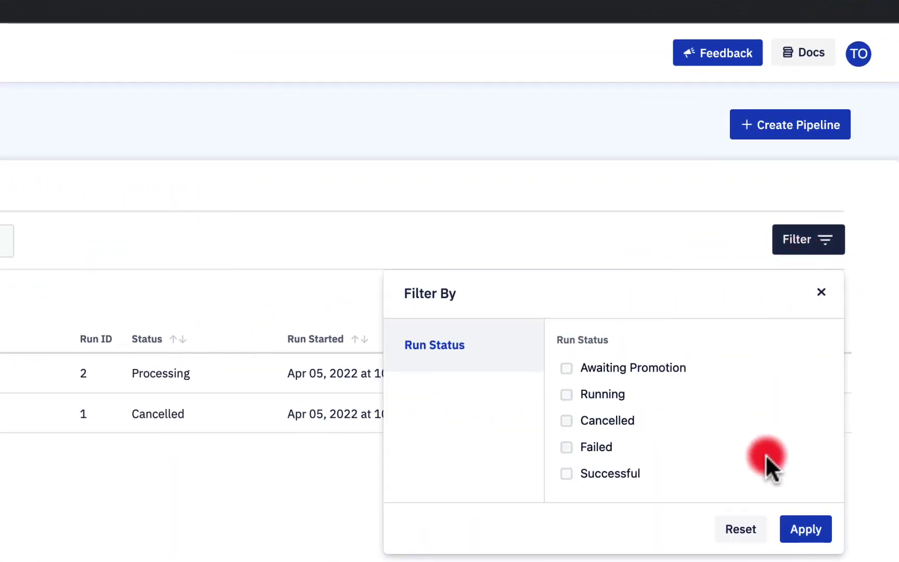
click(820, 291)
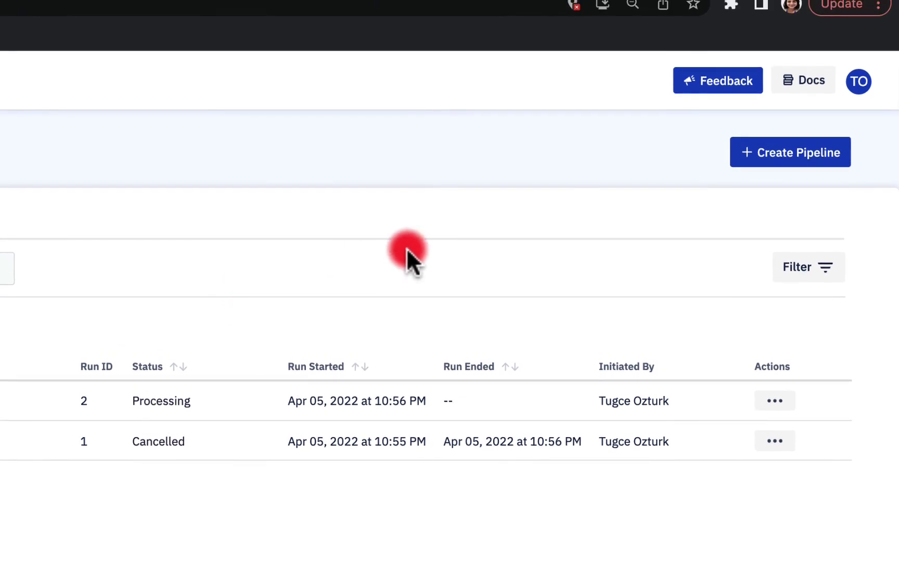
click(781, 154)
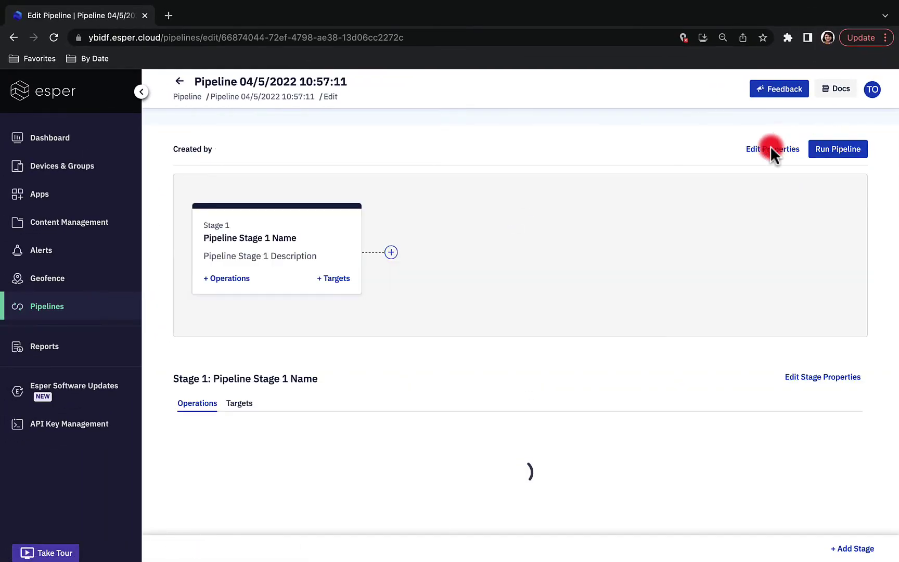
Step: Name the new pipeline 'East Coast Release'
click(770, 148)
triple_click(448, 234)
text(East Coast Release)
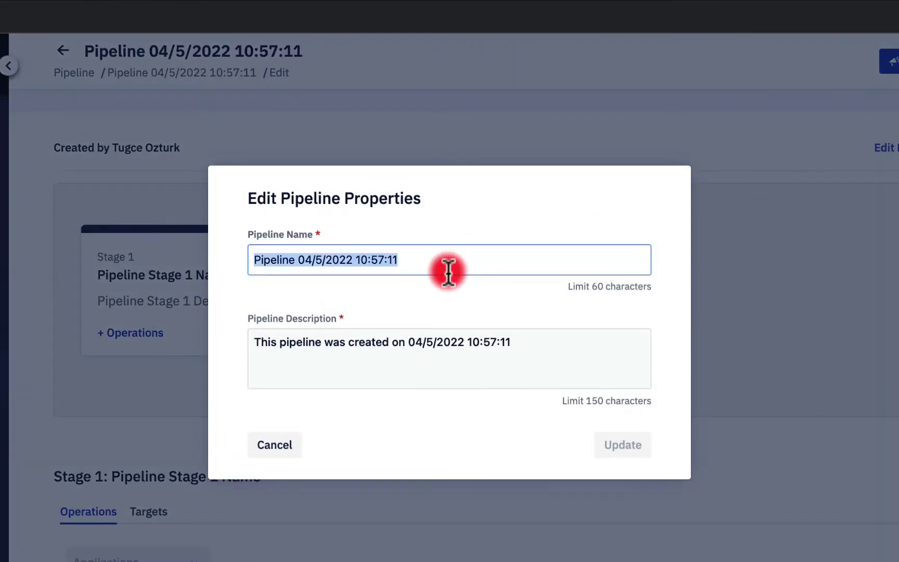
click(627, 445)
Step: Name stage 1 'Test Lab' with description 'App rollout to dev devices'
click(805, 373)
triple_click(401, 217)
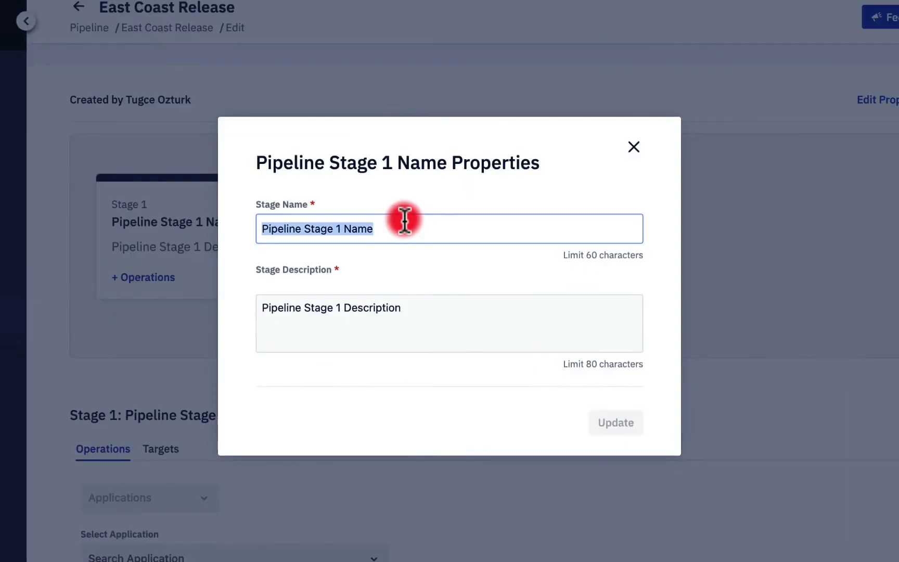
text(Test Lab)
triple_click(398, 311)
text(App rollout to dev devices)
click(606, 423)
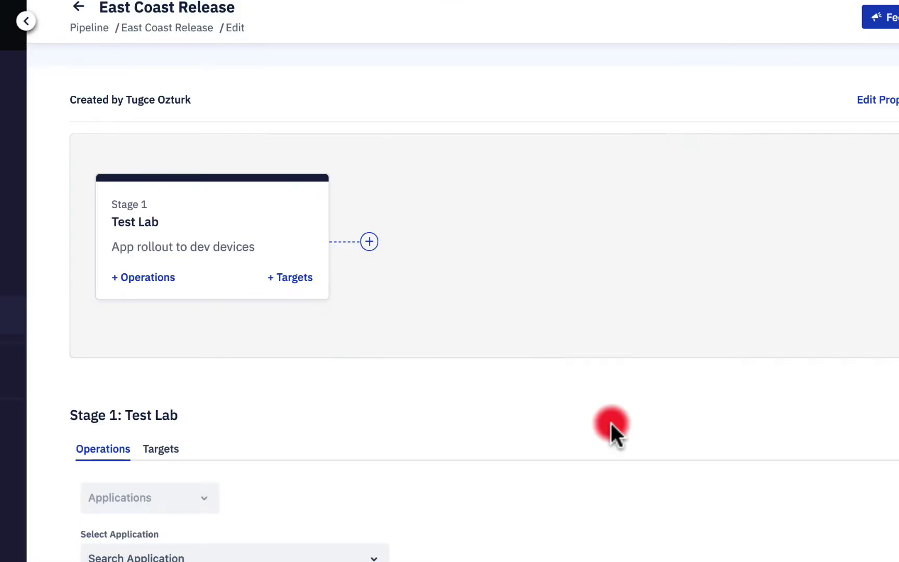
Step: Add a 'Staging' stage described 'App rollout to QA devices and Store 213'
click(367, 241)
triple_click(369, 238)
text(Staging)
triple_click(389, 307)
text(App rollout to QA devices and Store 213)
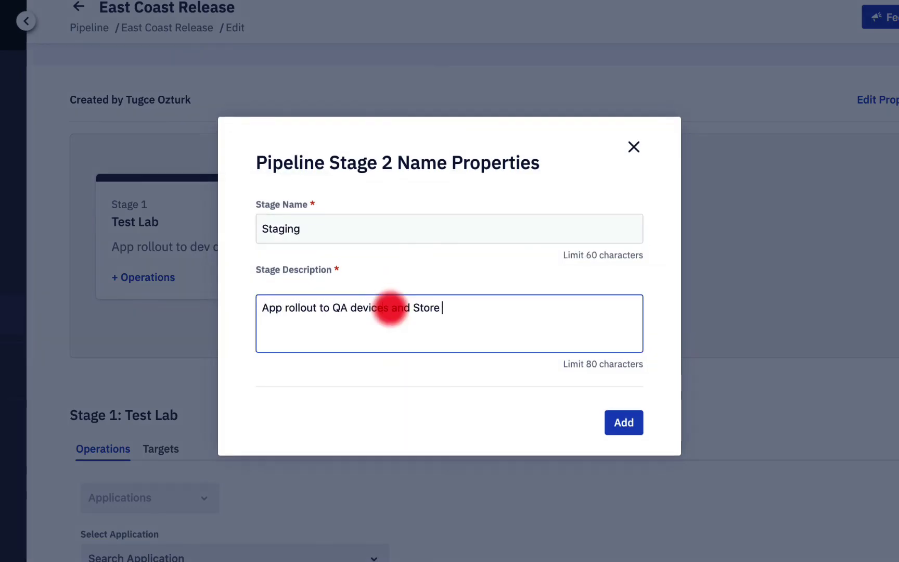
click(617, 419)
Step: Add a third stage named 'Production'
click(638, 253)
triple_click(499, 238)
text(Production)
key(Tab)
Step: Describe Production as 'App rollout to all East Coast production devices' and add coffee.guru 2.1.12(41) to Test Lab
text(App rollout to all East Coast production devices)
click(622, 422)
click(269, 432)
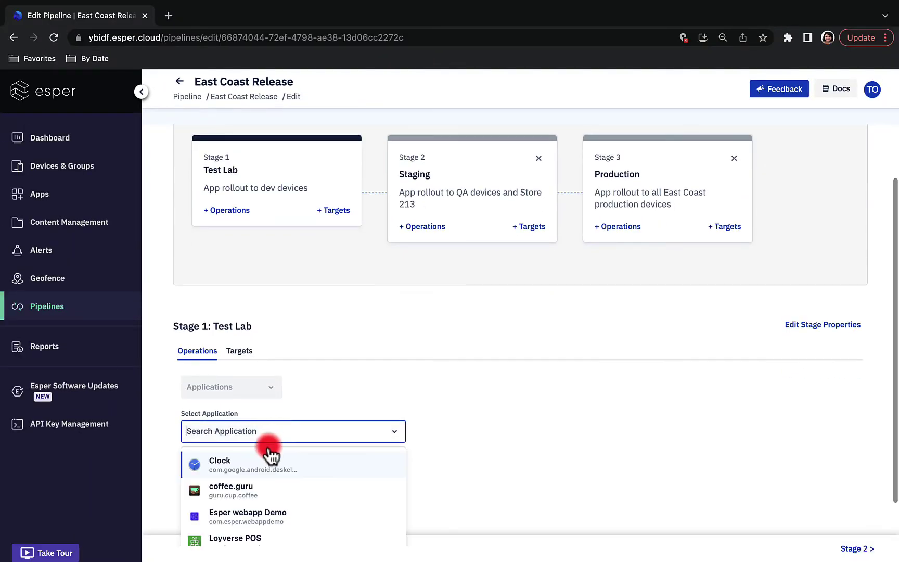
click(255, 487)
click(255, 475)
click(252, 471)
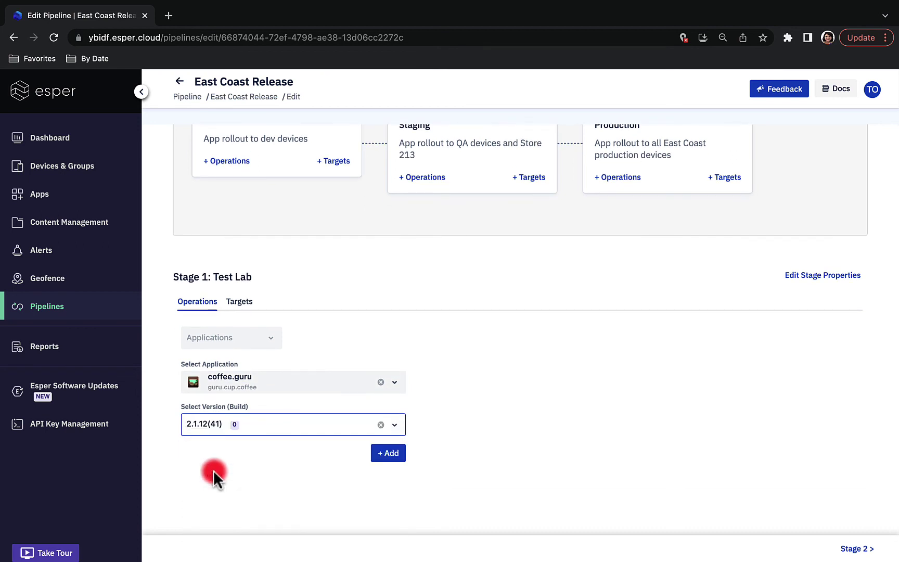
click(388, 454)
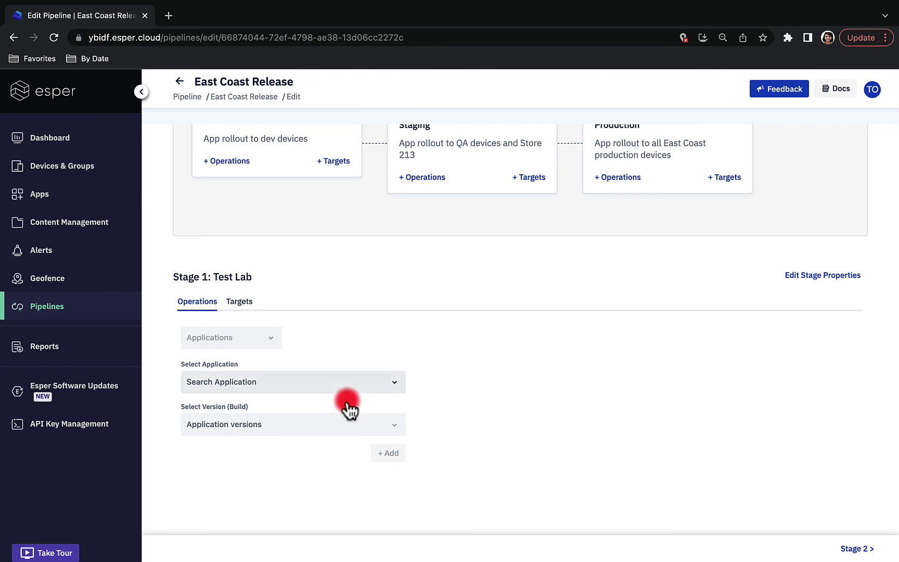
Step: Add Loyverse POS with a chosen version to the Test Lab stage
click(349, 383)
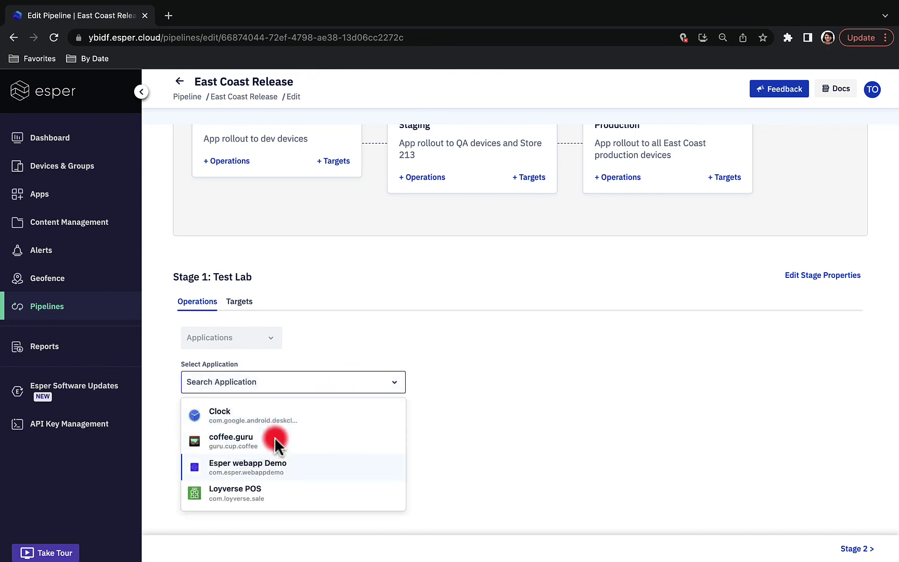
click(269, 489)
click(256, 426)
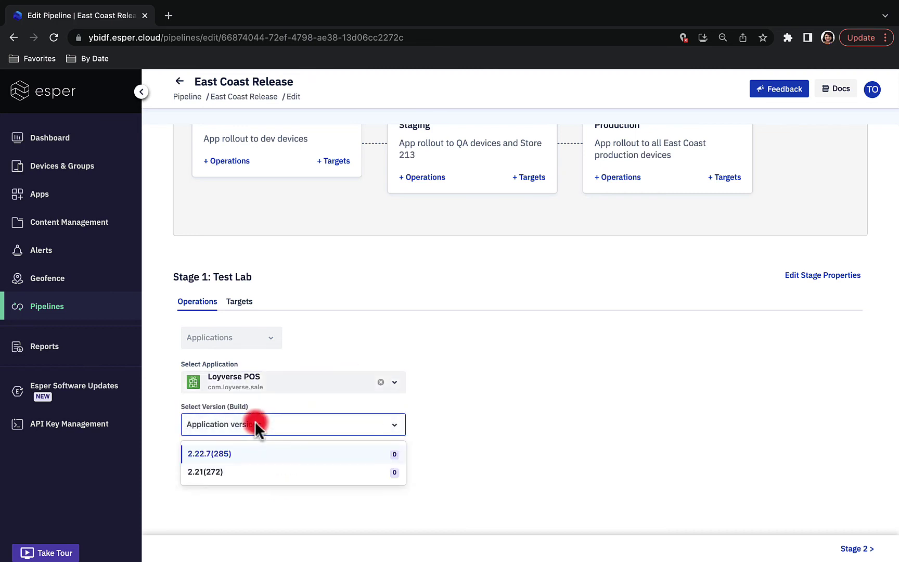
click(239, 467)
click(378, 453)
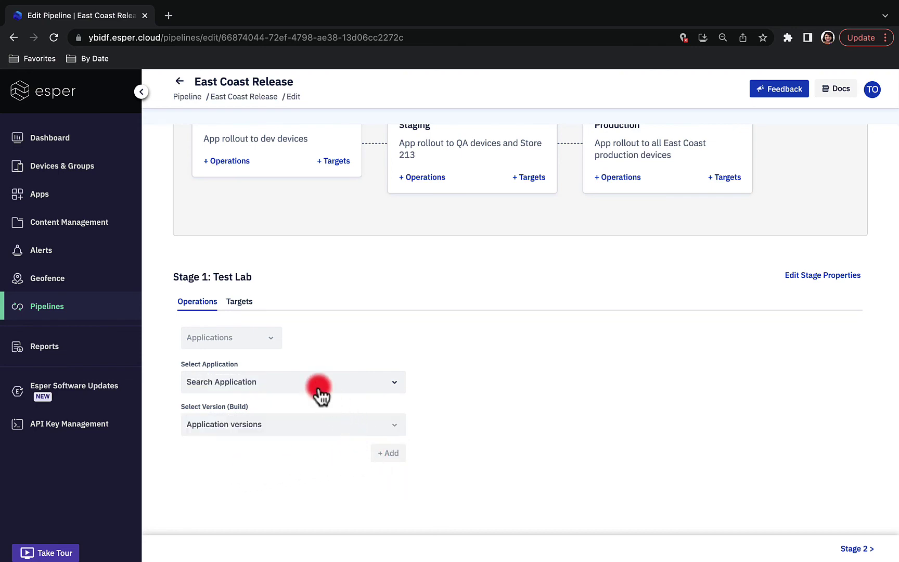
scroll(411, 307, up, 3)
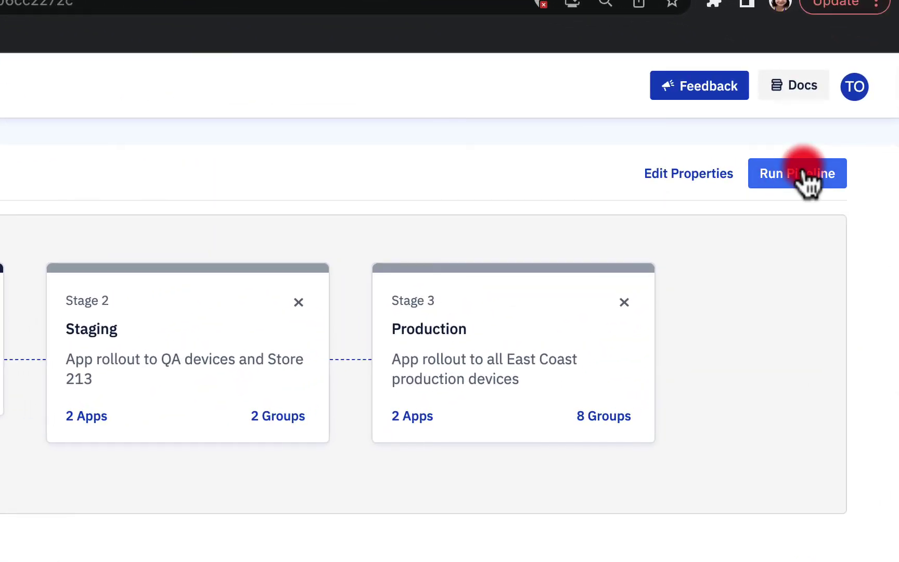
Step: Run the East Coast Release pipeline, check Run 2's details, and return to the runs list
click(839, 138)
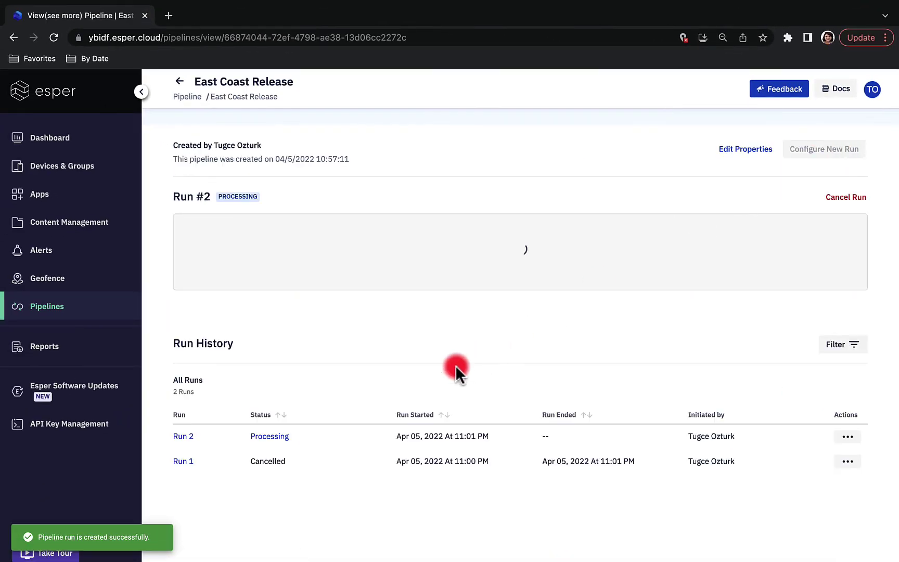
scroll(186, 492, down, 1)
click(184, 490)
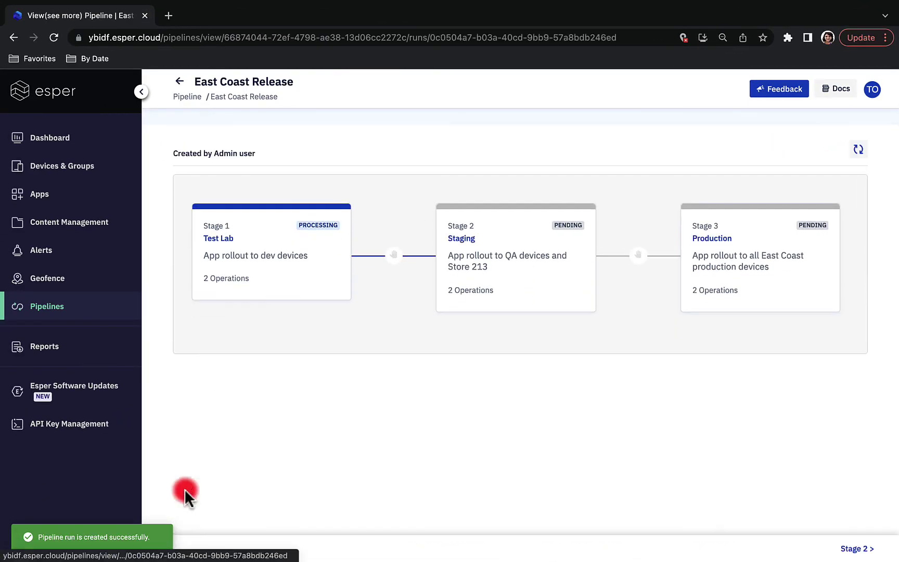
scroll(401, 457, down, 5)
scroll(401, 457, up, 5)
click(34, 313)
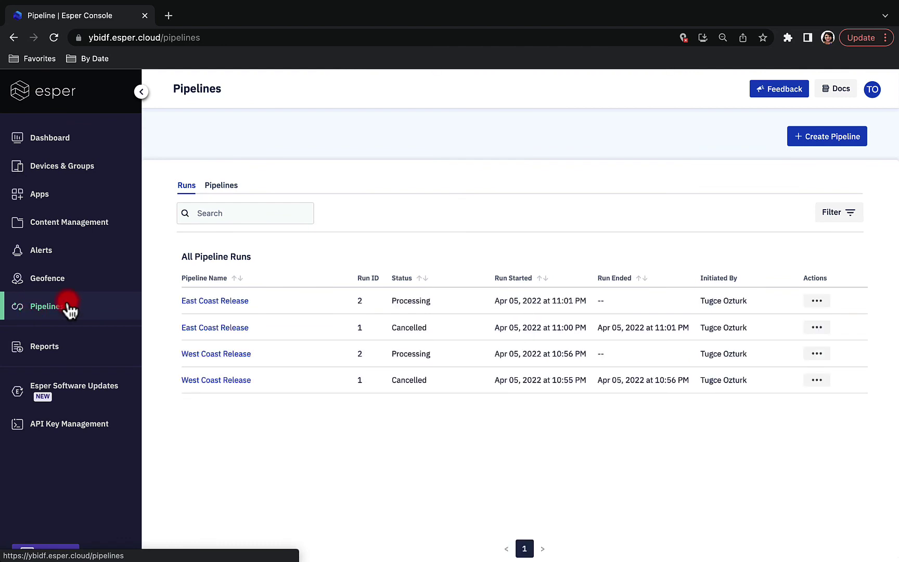
Step: Open the processing West Coast Release run and refresh until its first stage shows success
click(233, 355)
scroll(379, 356, down, 4)
scroll(378, 357, down, 4)
scroll(379, 357, up, 6)
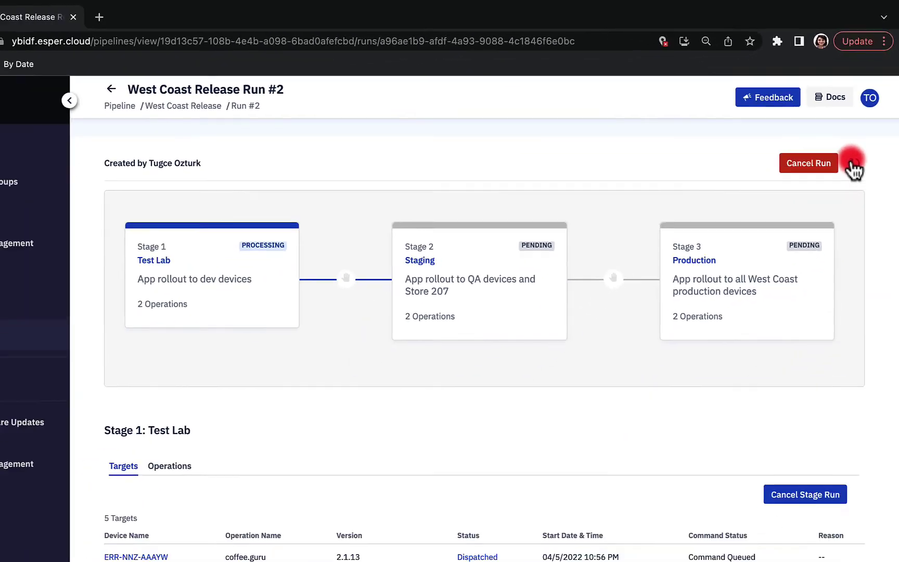
click(852, 162)
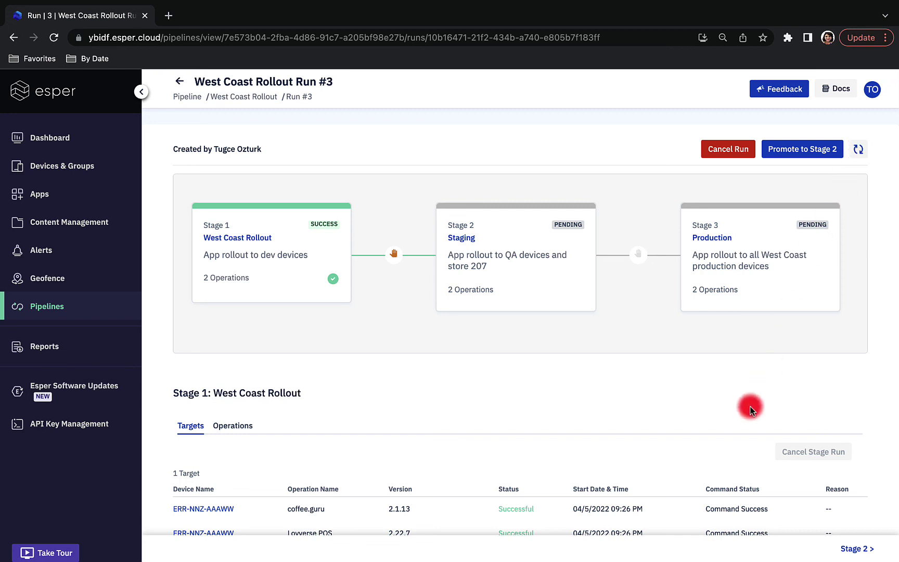
Step: Promote Run #3 to Staging and refresh until Staging shows success
scroll(750, 407, down, 2)
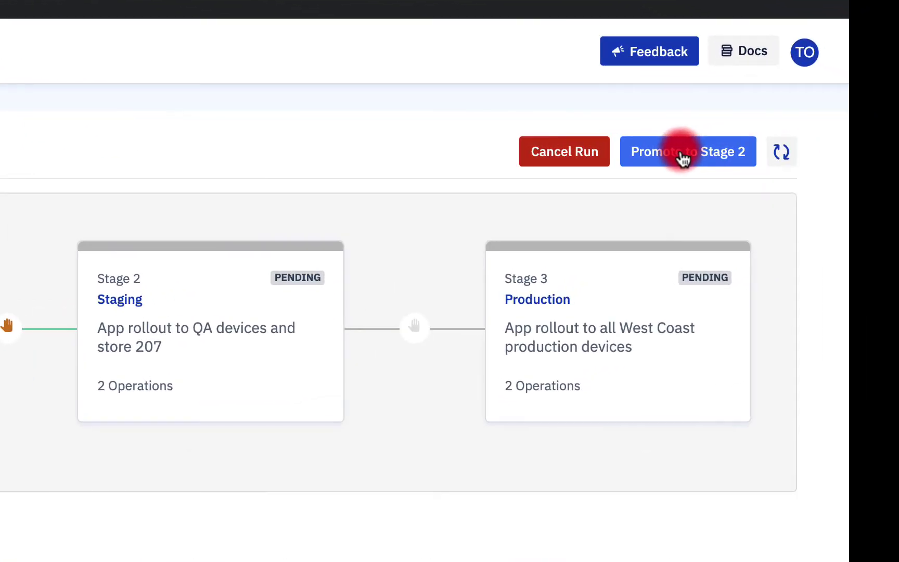
click(683, 156)
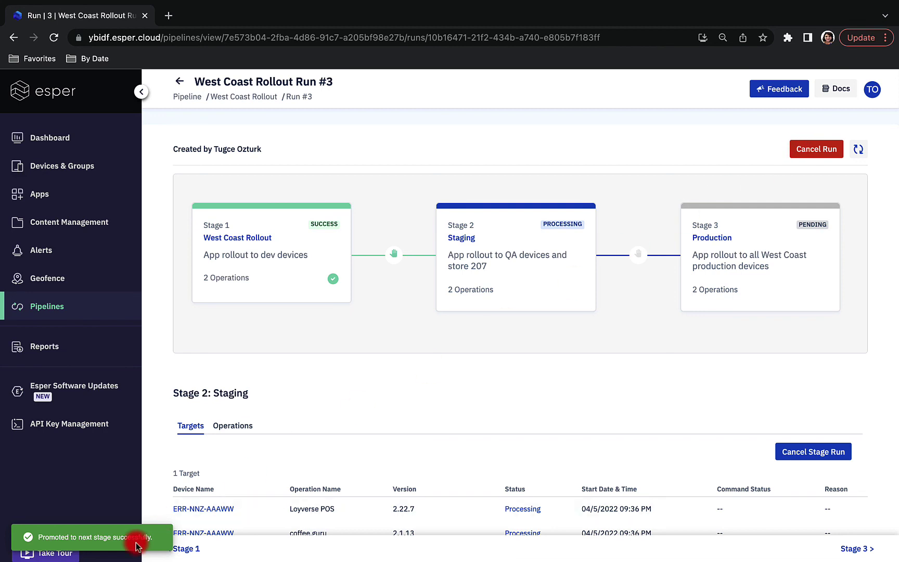
click(859, 149)
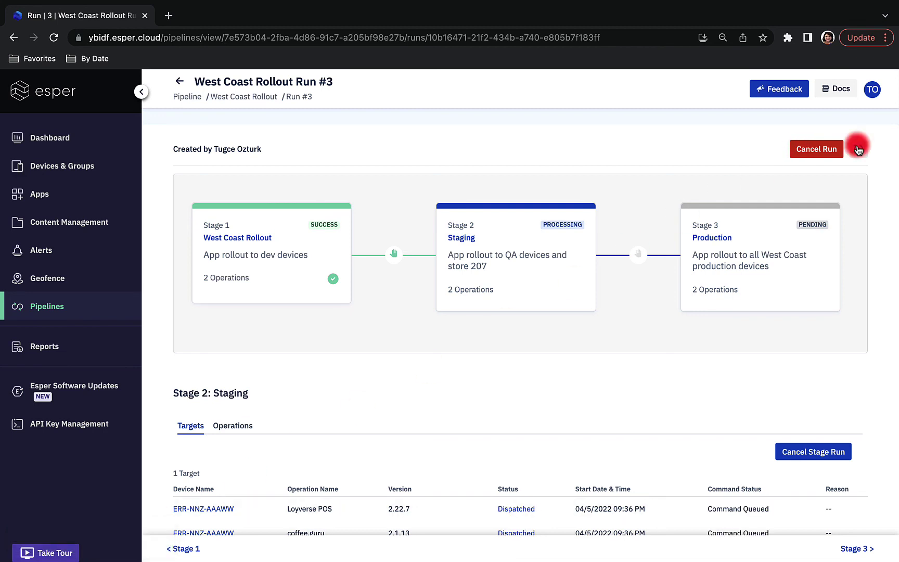
click(859, 149)
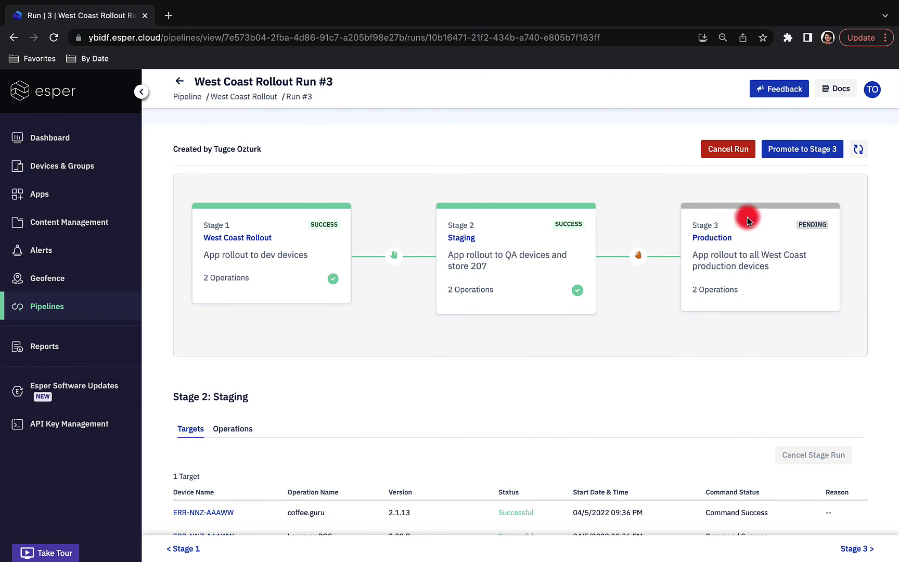
Step: Promote Run #3 to Stage 3: Production
click(805, 152)
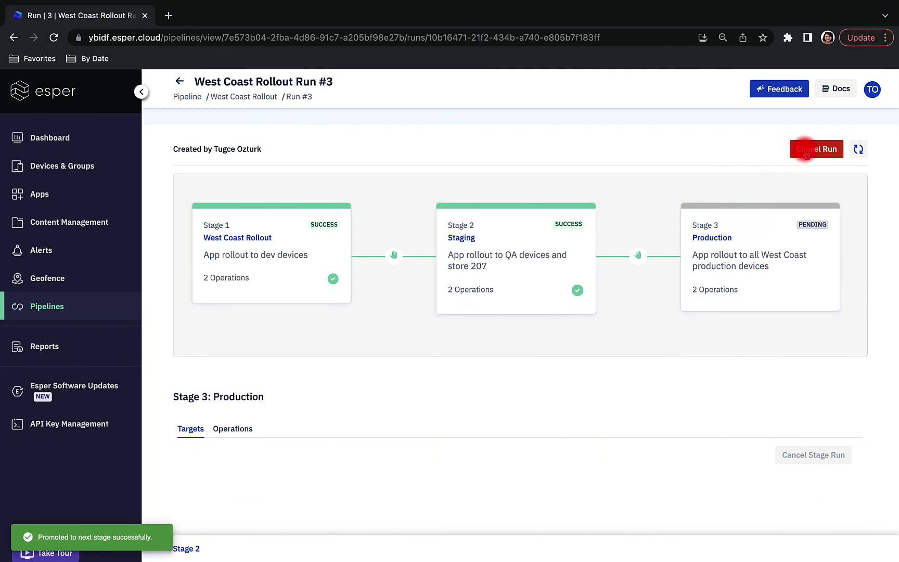